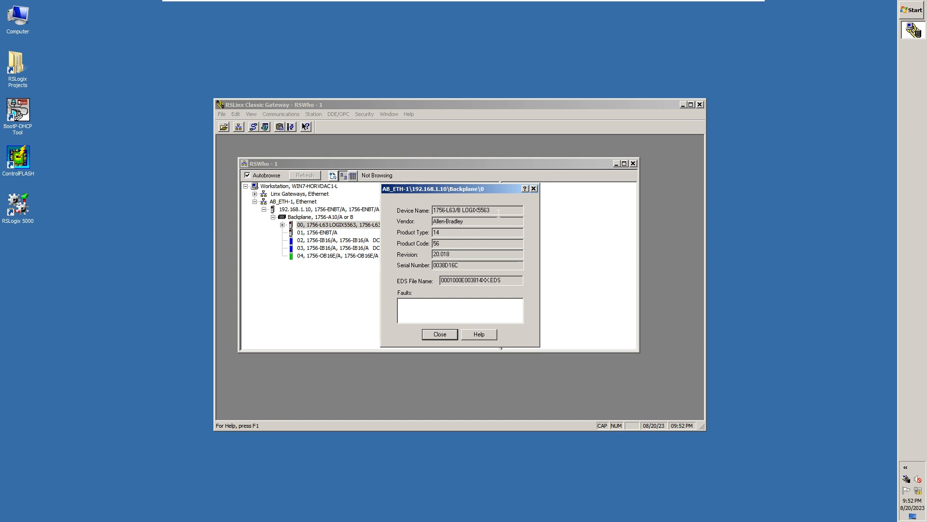
Step: Close the controller's device properties, launch ControlFLASH, and choose catalog number 1756-L63 for the firmware update
click(440, 334)
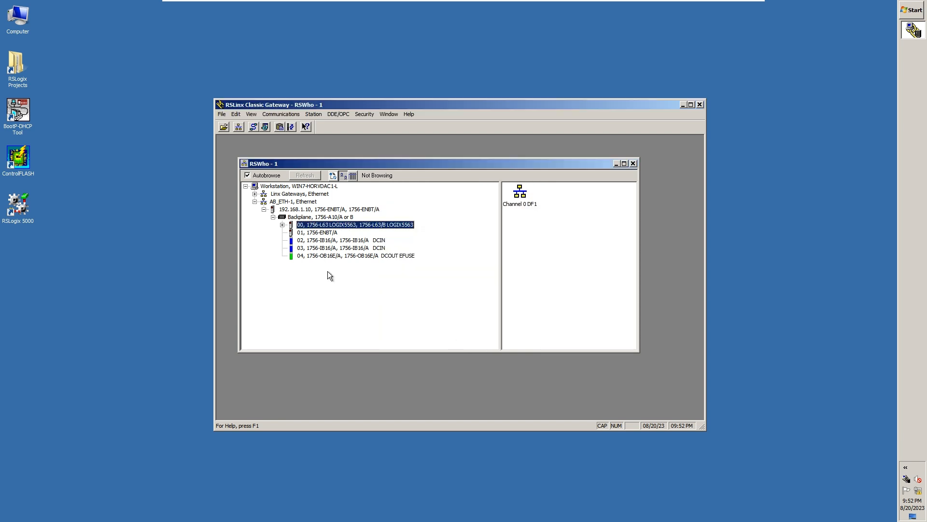
click(24, 161)
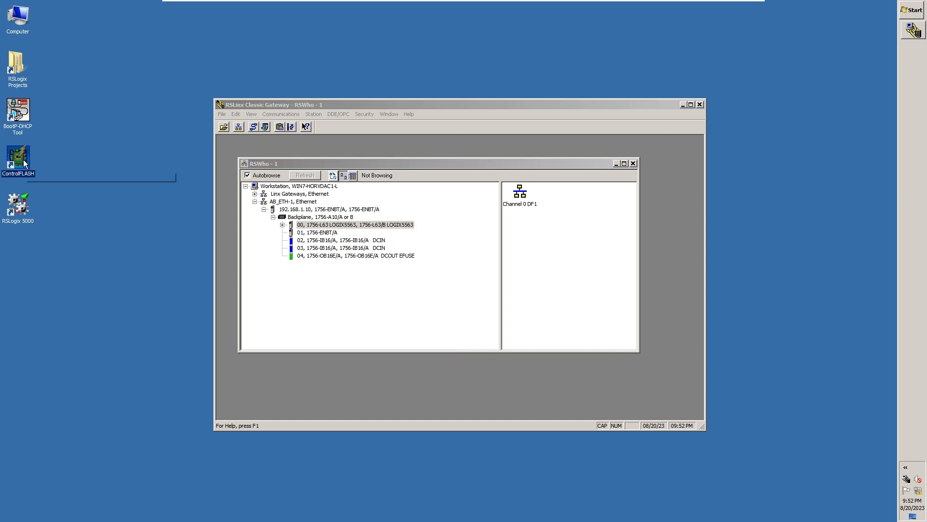
double_click(23, 159)
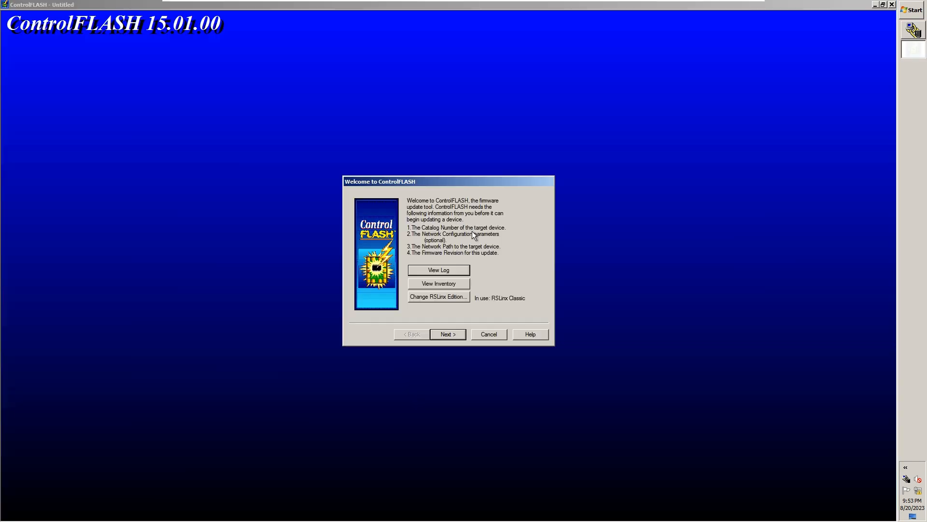
click(447, 335)
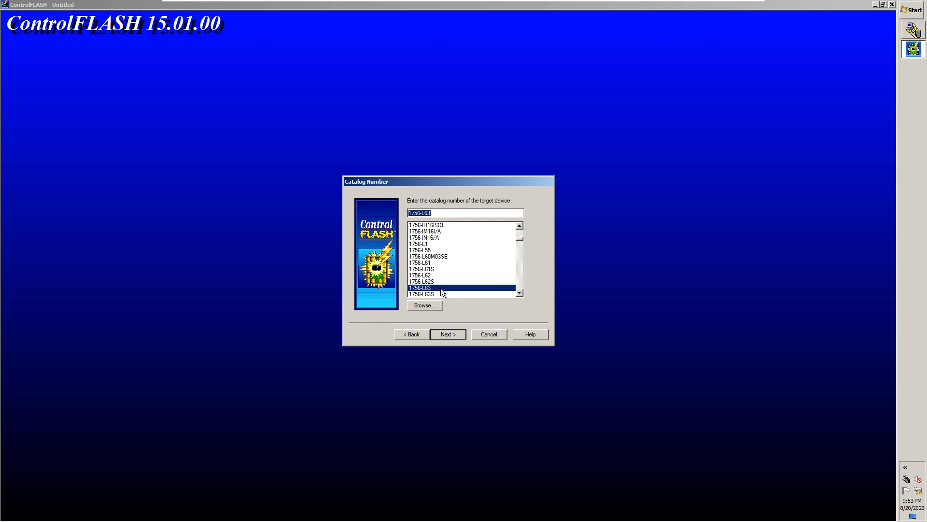
click(448, 334)
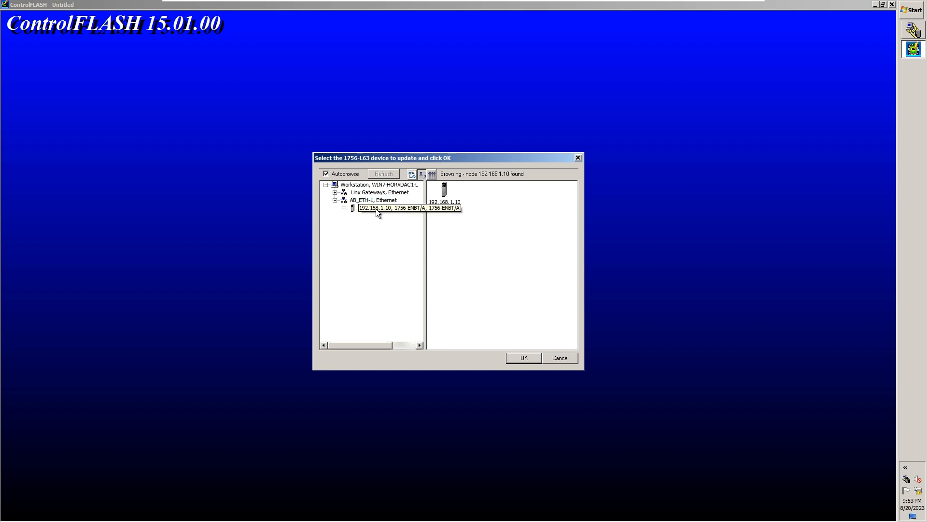
Step: Choose the 1756-L63 controller in slot 00 of the backplane under 192.168.1.10 as the device to update
click(344, 208)
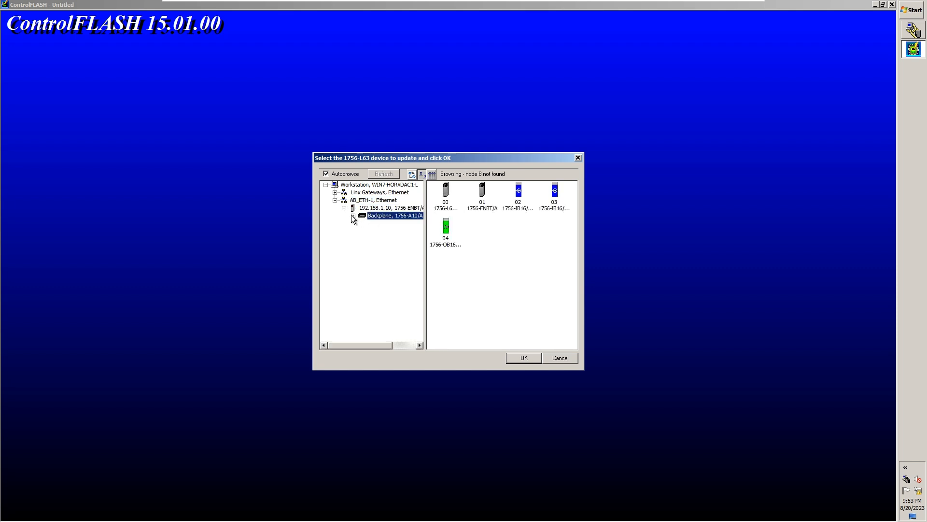
click(352, 215)
click(370, 223)
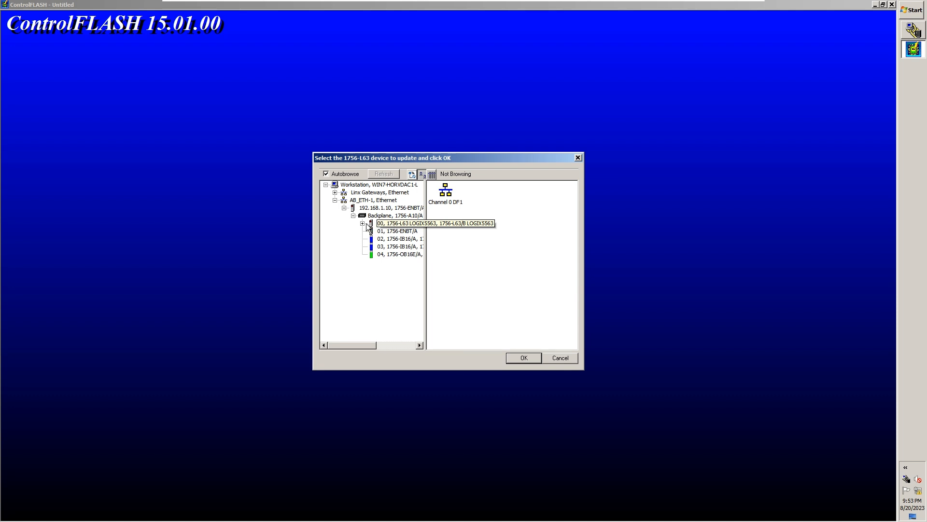
click(523, 359)
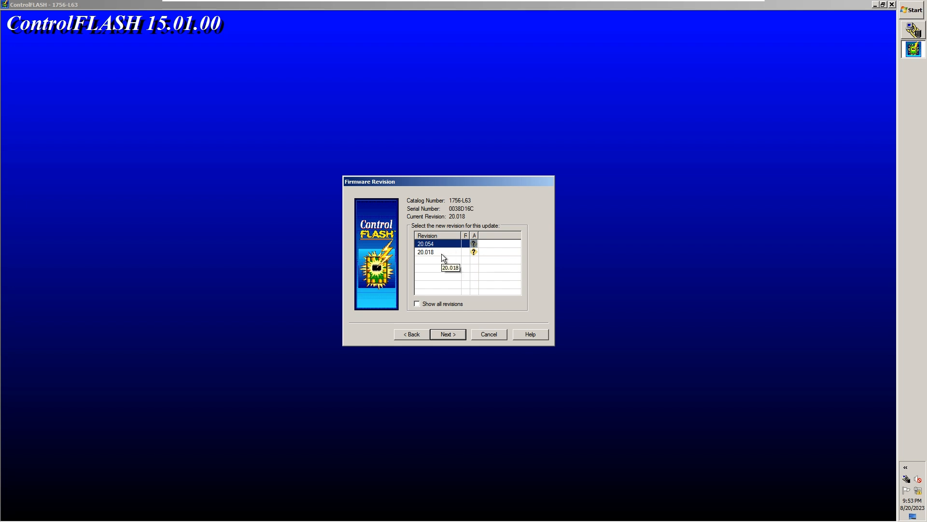
Step: Show all firmware revisions, select revision 20.018, and run the update on the controller
click(429, 306)
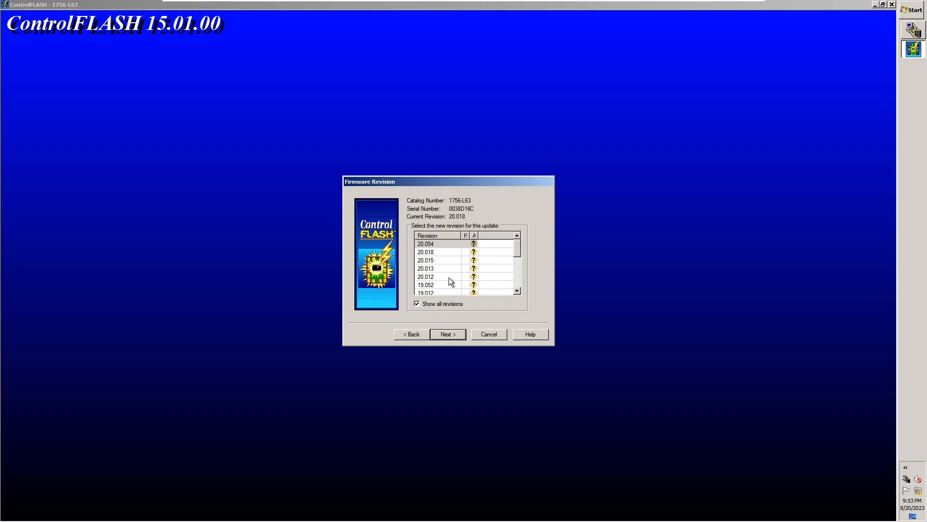
mouse_move(515, 245)
mouse_down()
mouse_move(509, 278)
mouse_move(518, 244)
mouse_up()
click(437, 254)
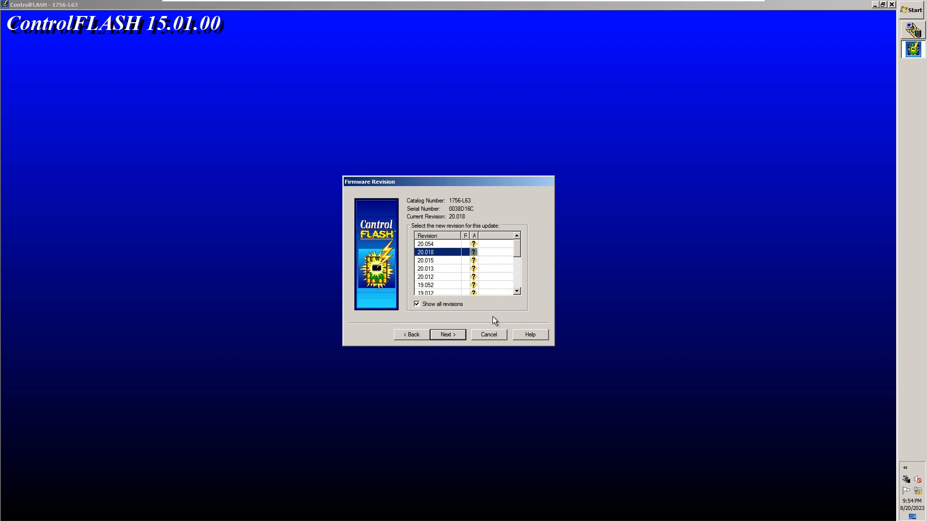
click(447, 334)
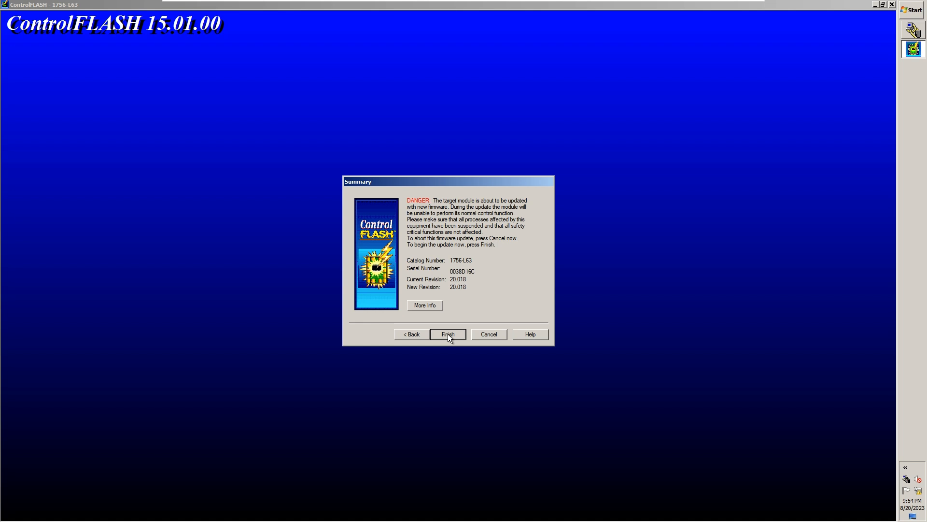
click(447, 335)
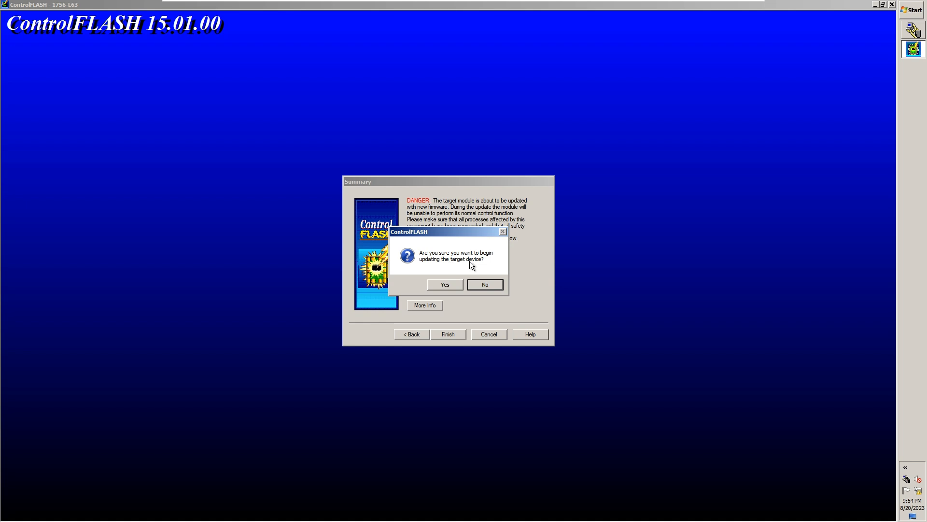
click(445, 285)
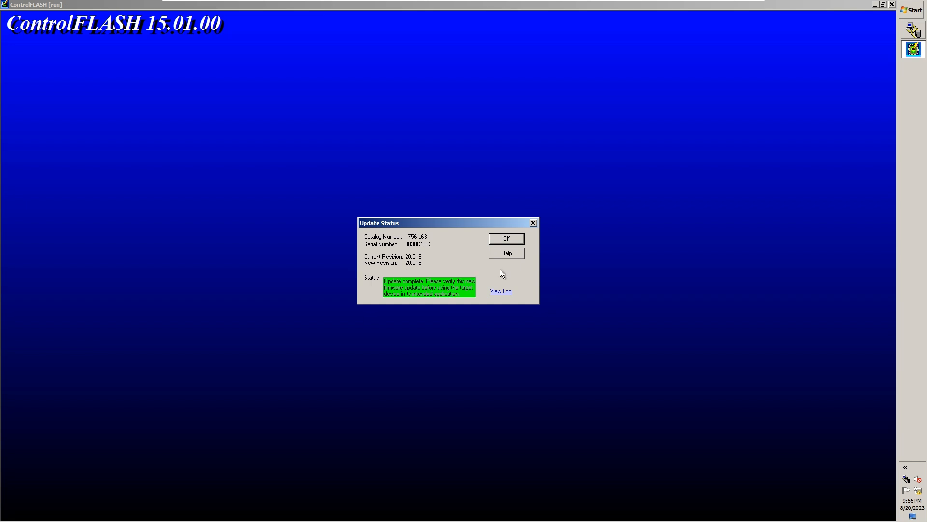
Step: Dismiss the update status and end the ControlFLASH session
click(504, 239)
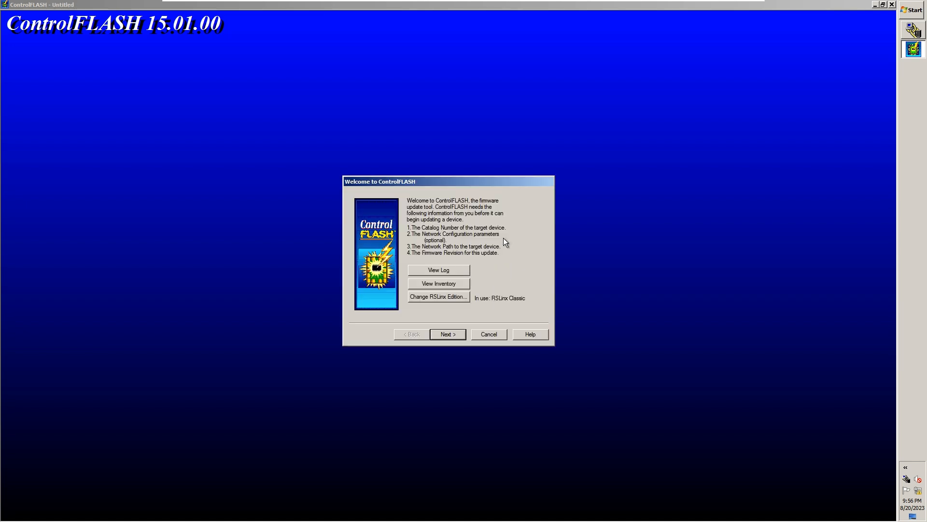
click(486, 334)
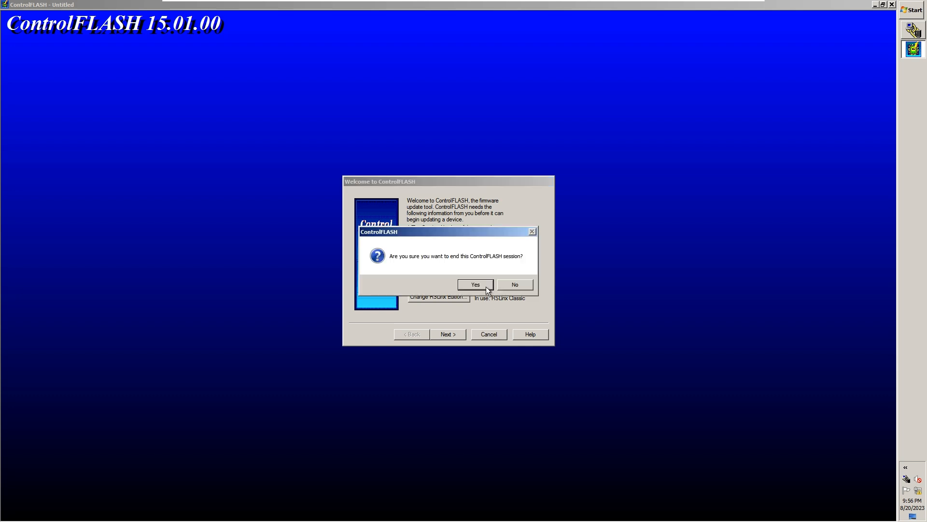
click(482, 285)
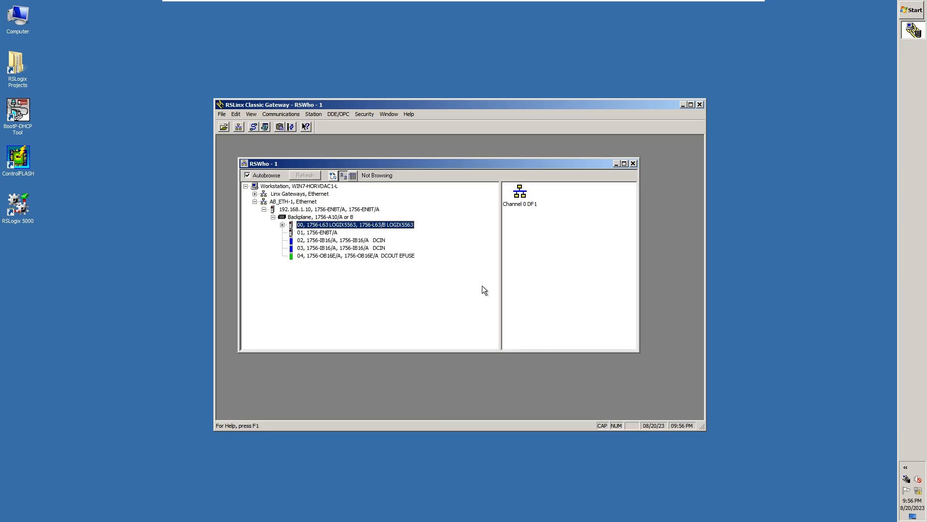
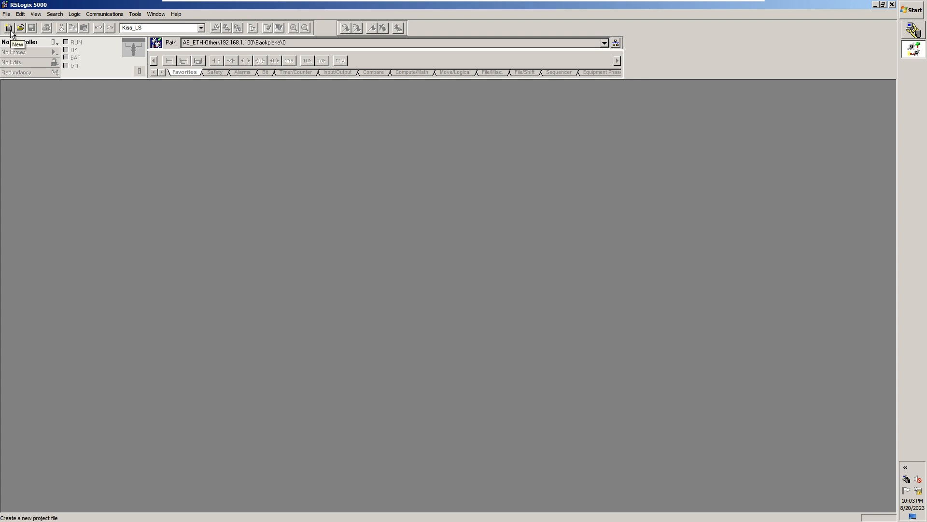
Step: Start a new controller project in RSLogix 5000 and check the slot 00 controller's device properties in RSLinx Classic
click(9, 28)
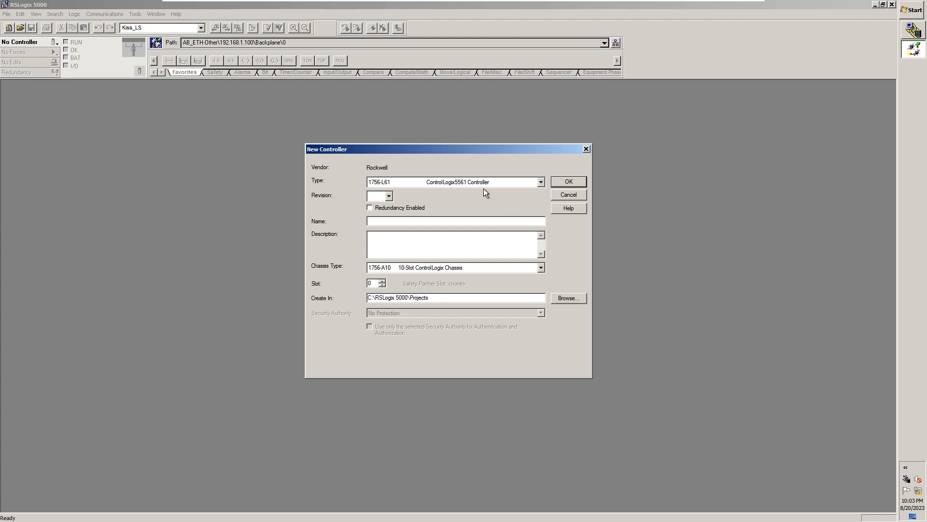
click(915, 34)
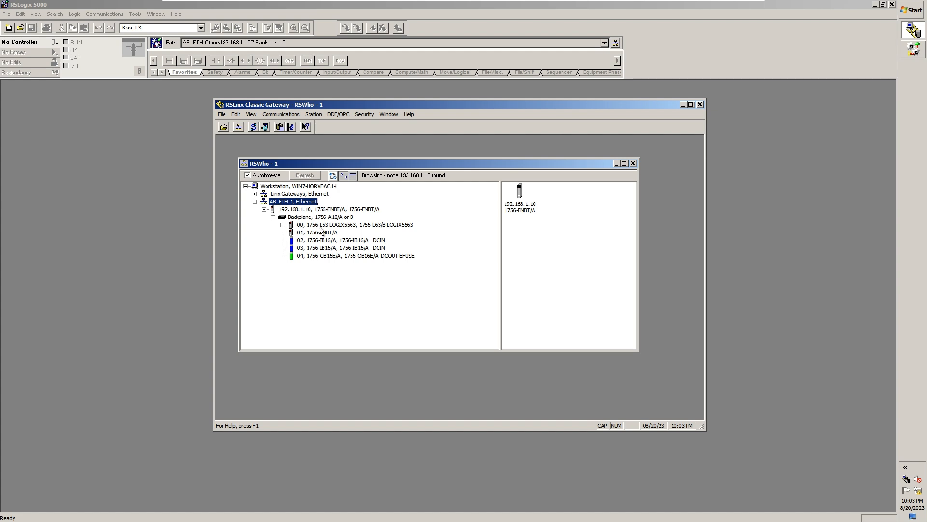
click(333, 226)
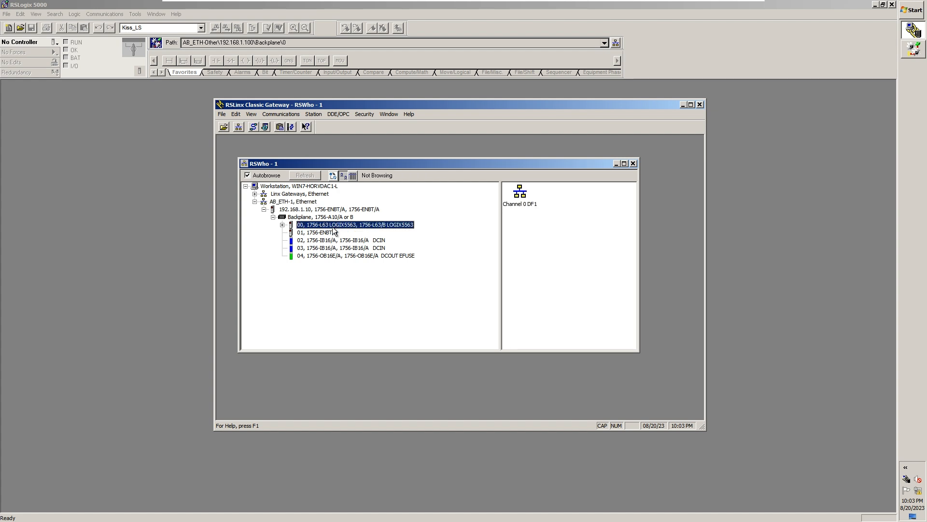
right_click(333, 231)
click(367, 308)
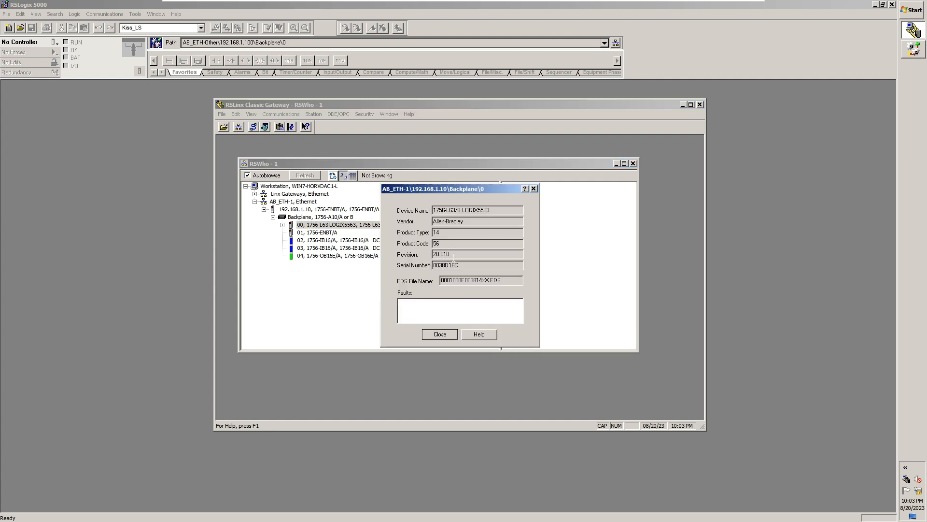
click(440, 334)
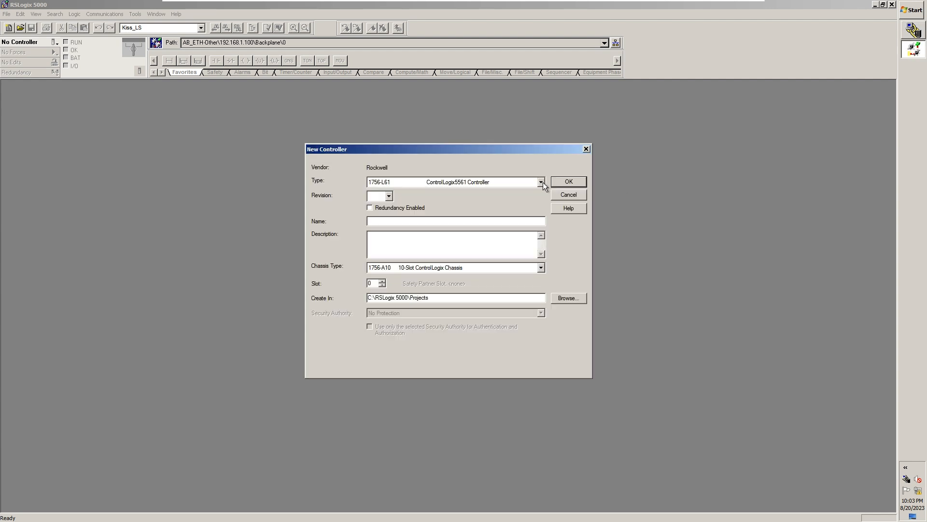
Step: Set the new controller's type to 1756-L63 ControlLogix5563 and its revision to 20
click(542, 182)
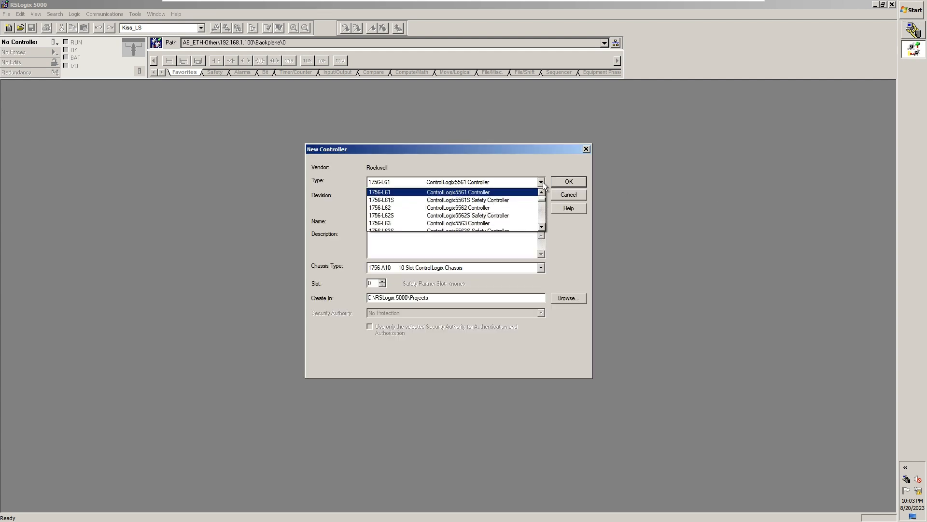
click(435, 223)
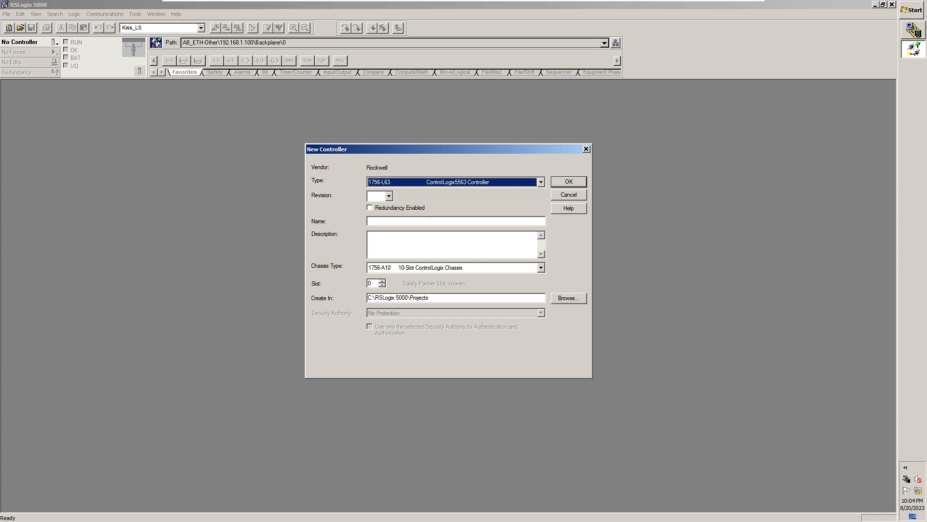
click(389, 196)
click(383, 250)
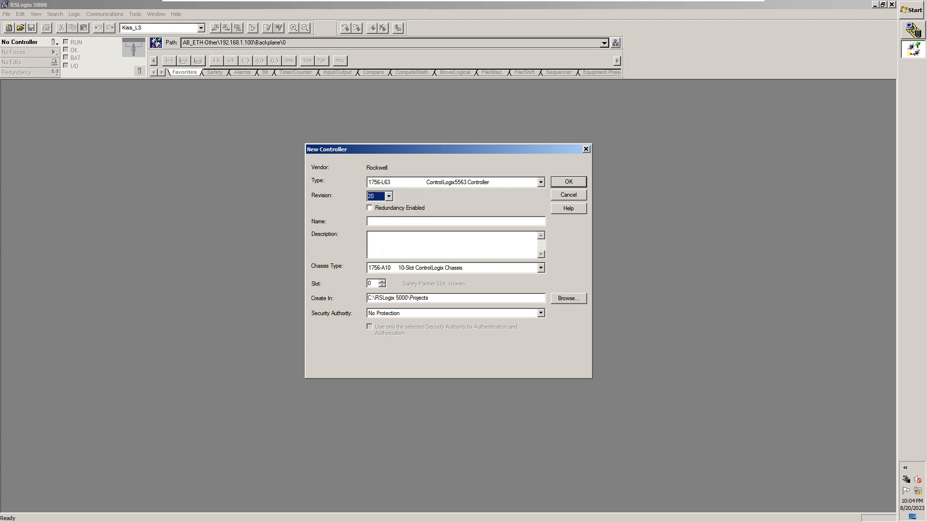
Step: Name the controller NFFS_Example, use the 1756-A10 10-slot chassis with No Protection, and create the project
click(369, 221)
text(NFFS_Example)
click(509, 268)
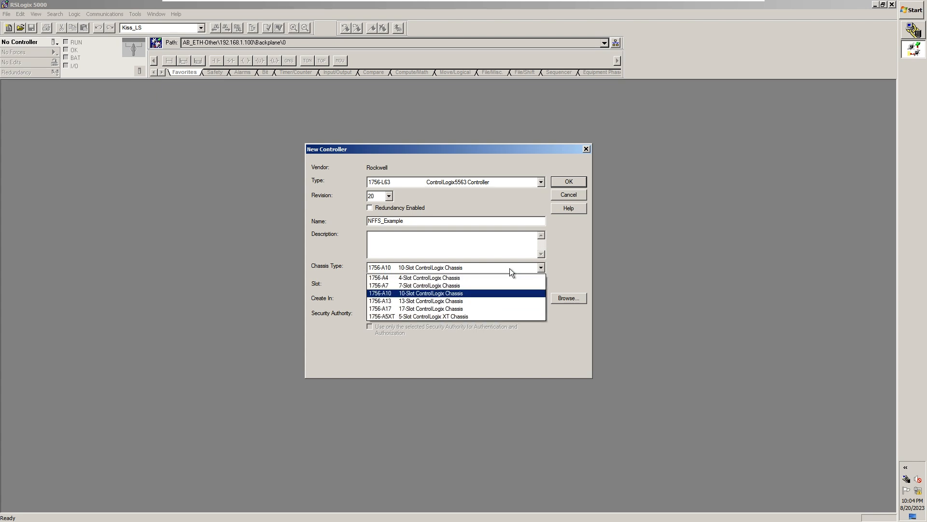
click(468, 294)
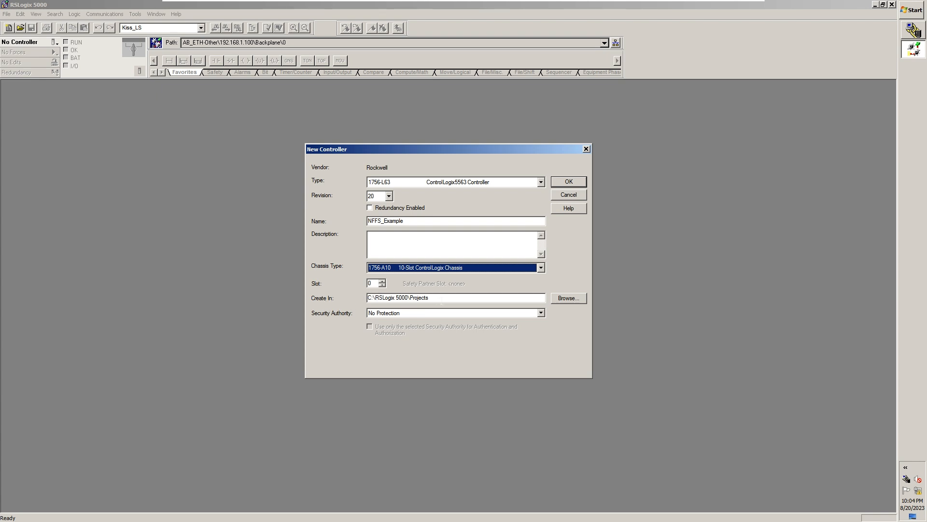
click(457, 315)
click(457, 315)
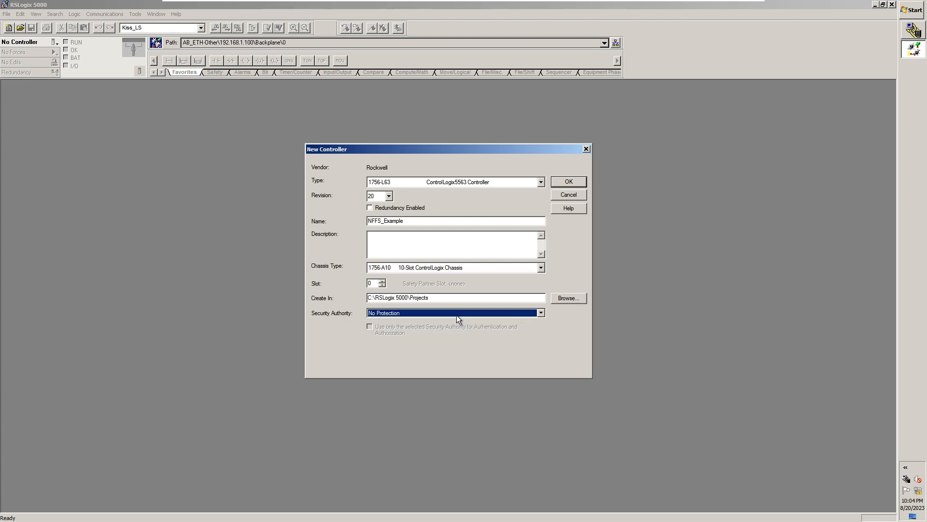
click(569, 182)
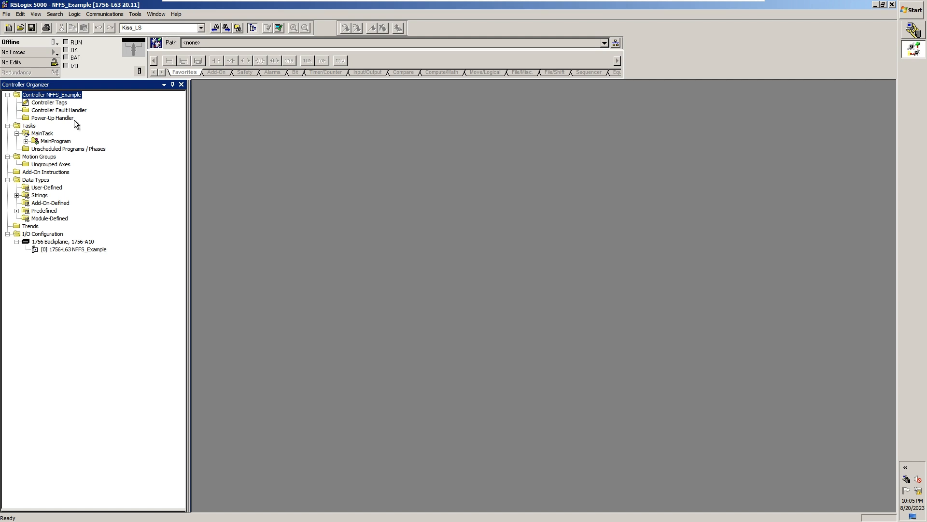
Step: Expand MainProgram and start adding a new module to the 1756-A10 backplane in the I/O configuration
click(26, 141)
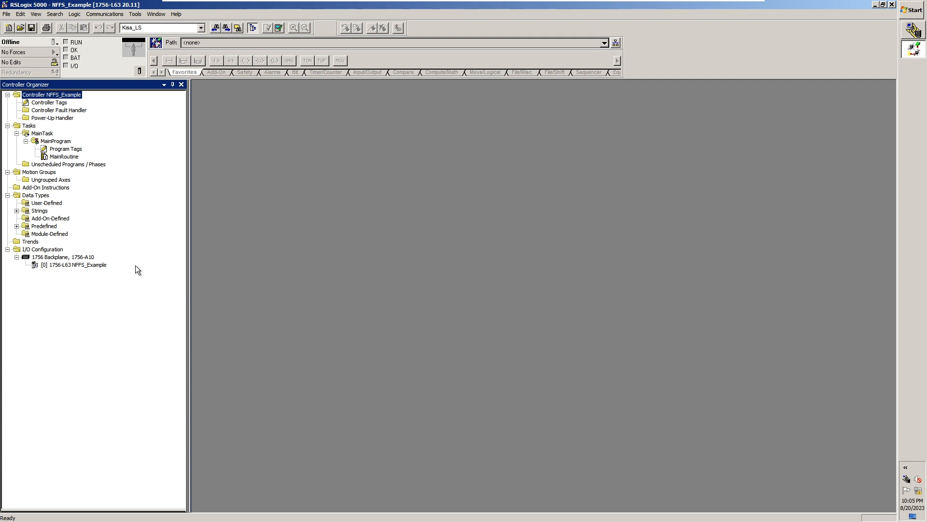
right_click(58, 259)
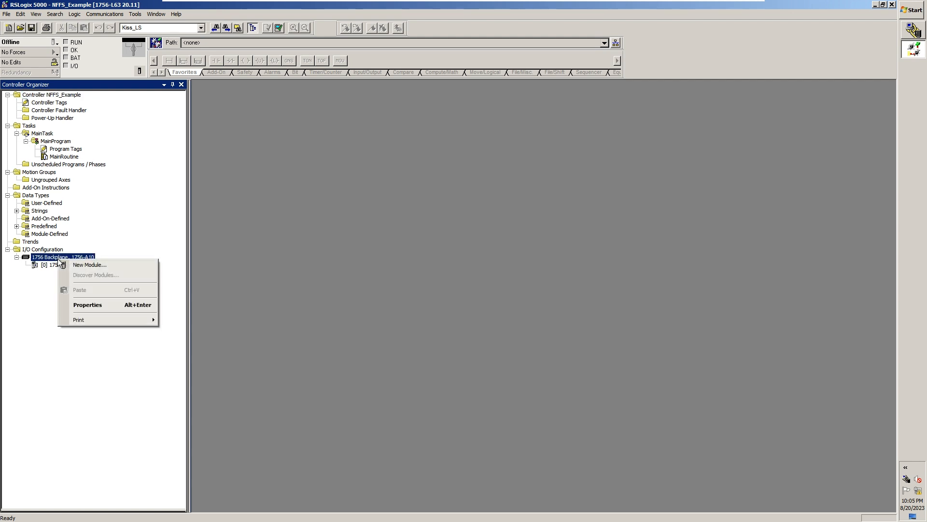
click(90, 265)
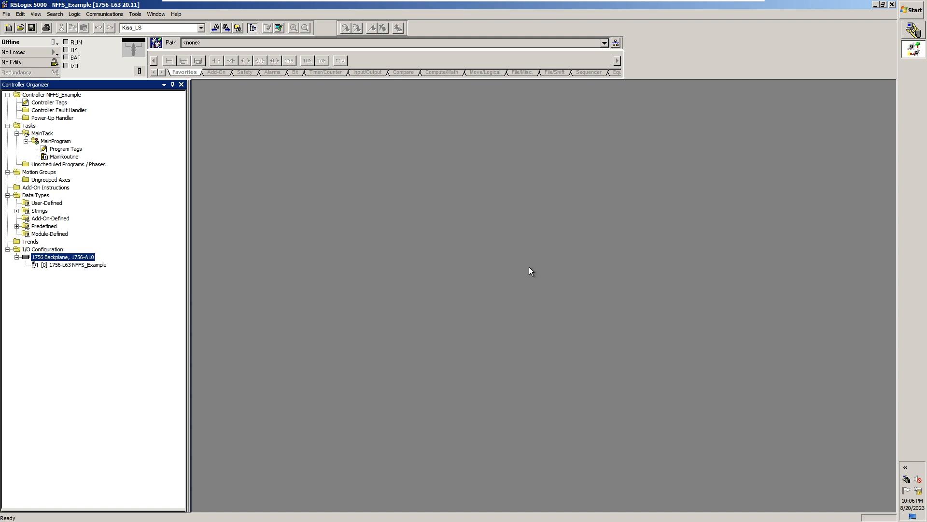
Step: Switch to RSLinx Classic and check the device properties of the 1756-ENBT/A module at 192.168.1.10
click(913, 30)
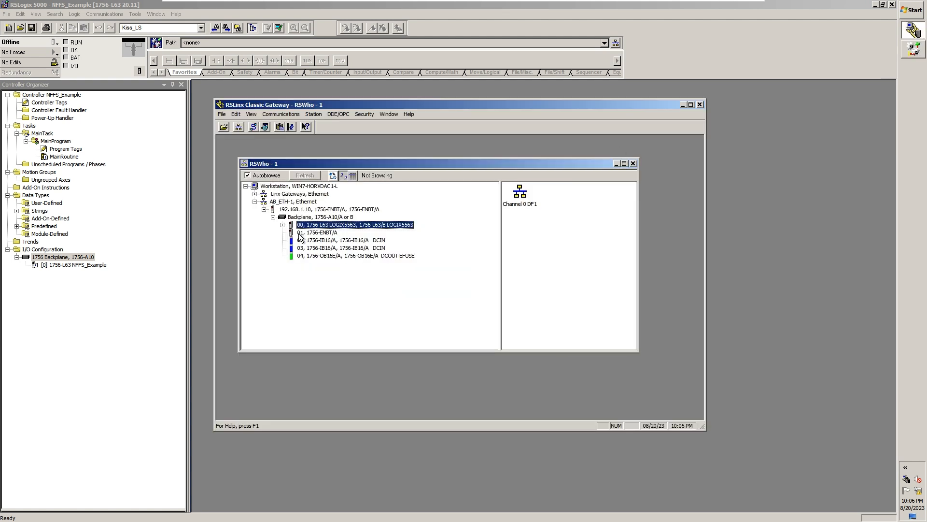
click(315, 233)
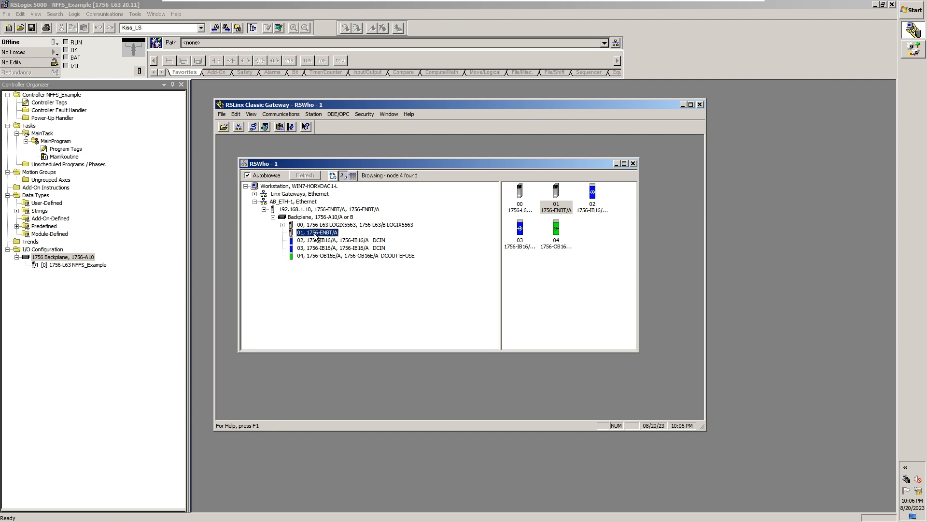
right_click(316, 209)
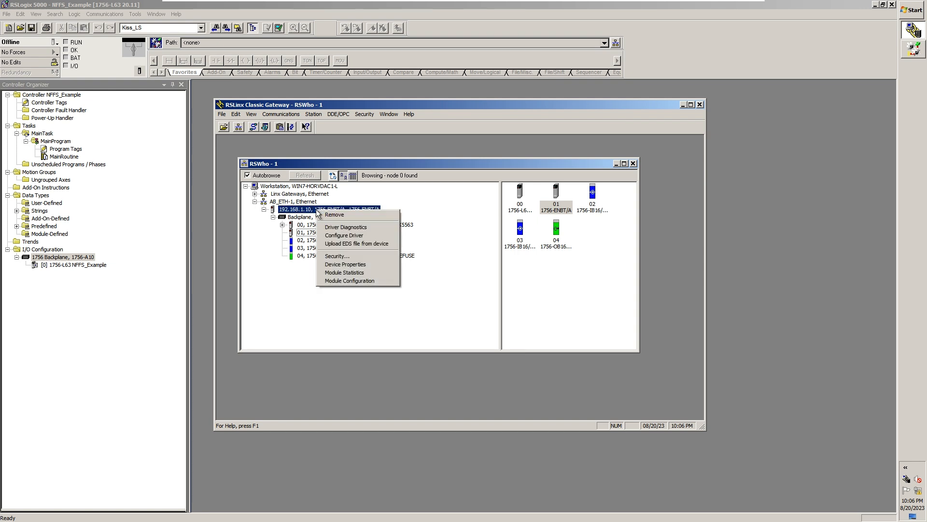
click(343, 266)
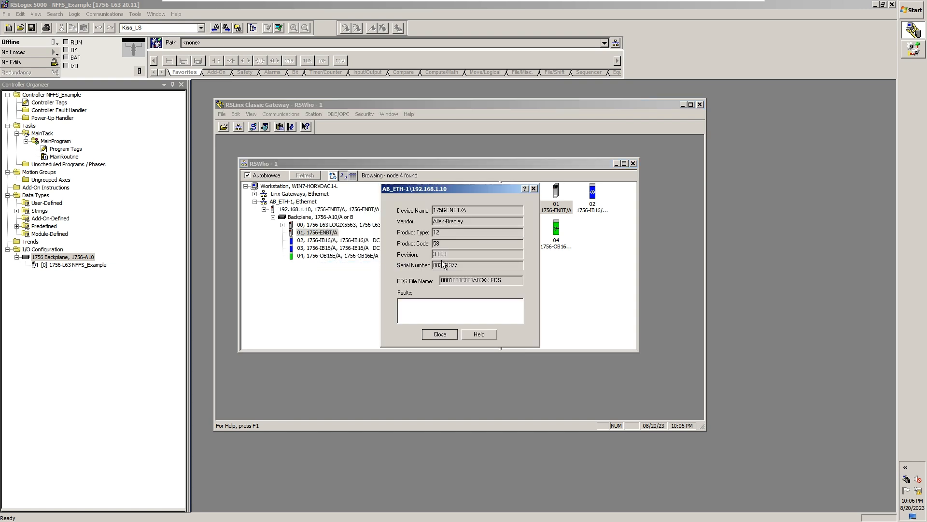
click(439, 334)
click(683, 105)
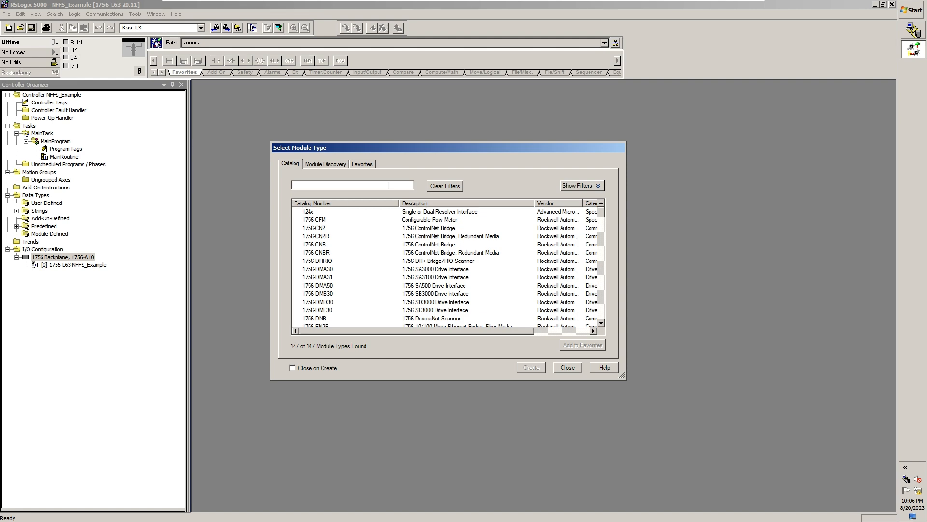
Step: Start creating a 1756-ENBT module from the catalog, naming it Network_Module with the IP address 192.168.1.10
text(756-)
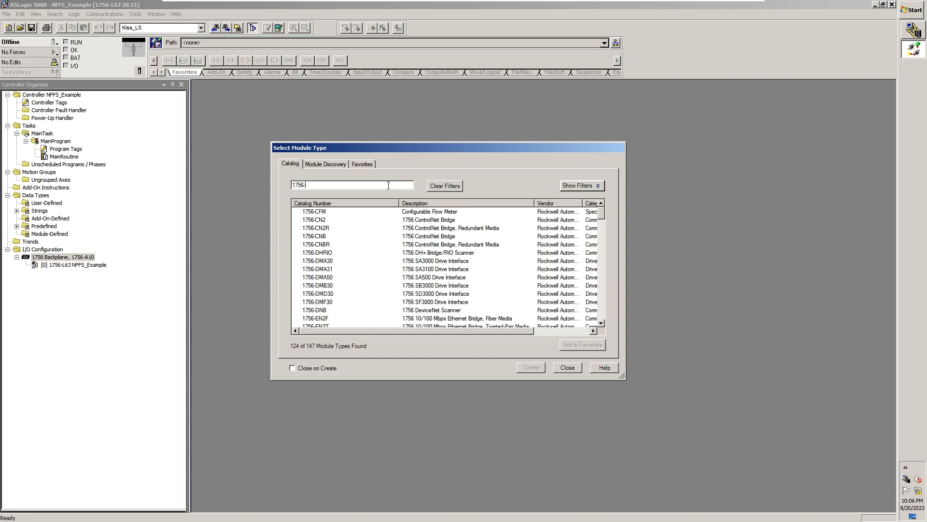
text(enbt)
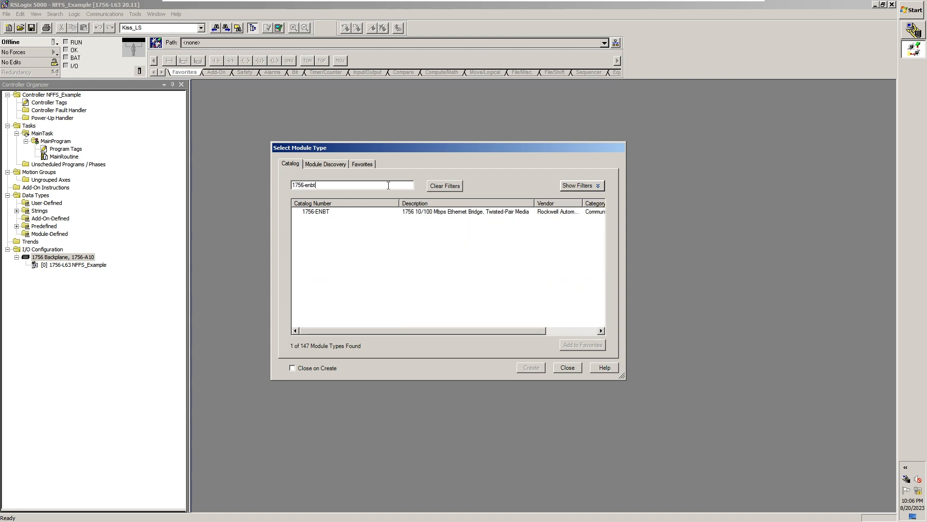
click(321, 212)
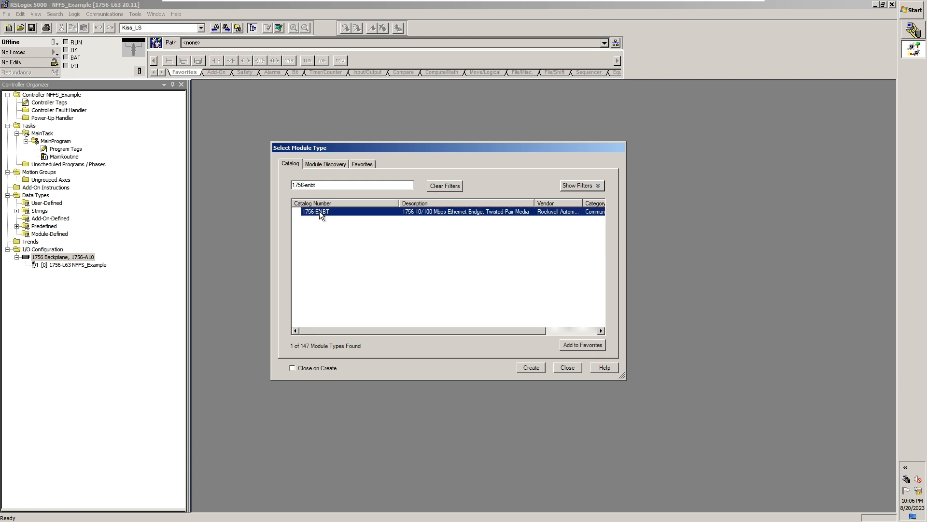
click(531, 367)
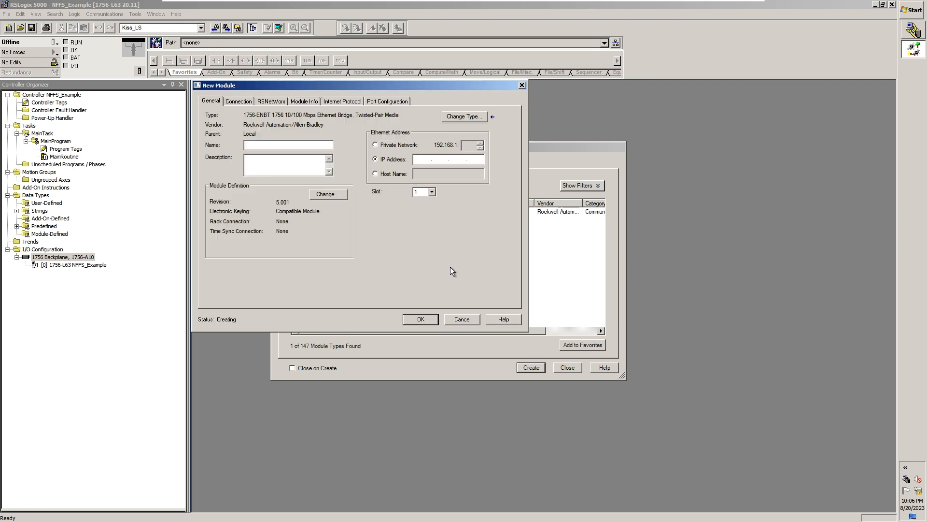
text(Network)
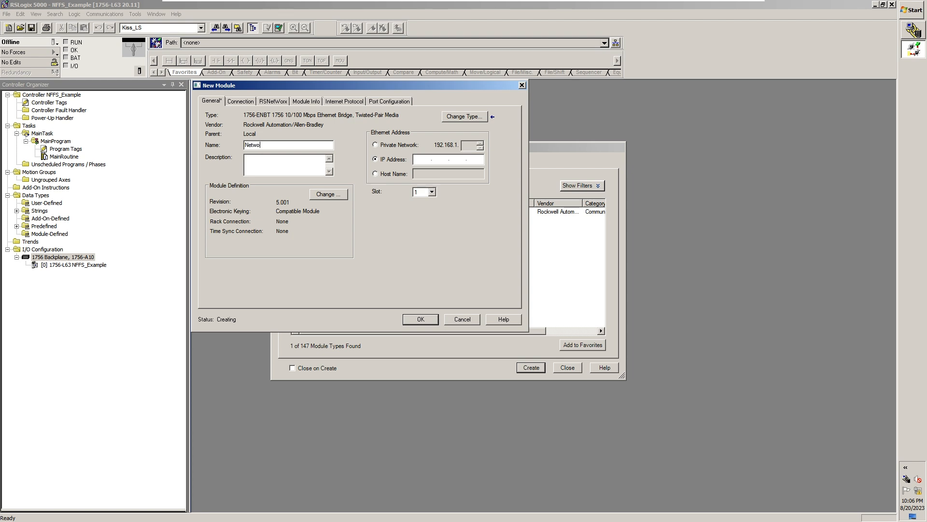
text(_Module)
text(192.168.1.10)
Step: Set Network_Module's revision to 3.009 with Compatible Module keying, accept the definition change, and create the module in slot 1
click(333, 195)
click(364, 167)
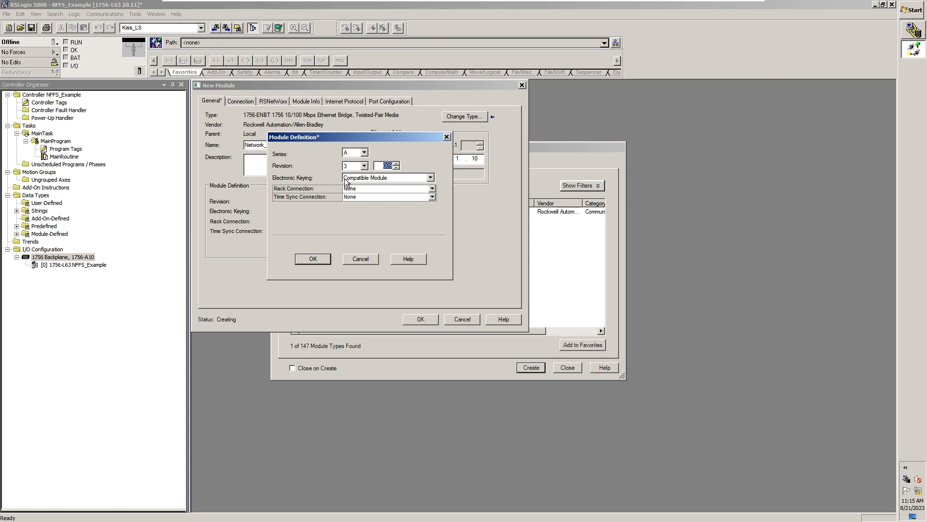
click(413, 178)
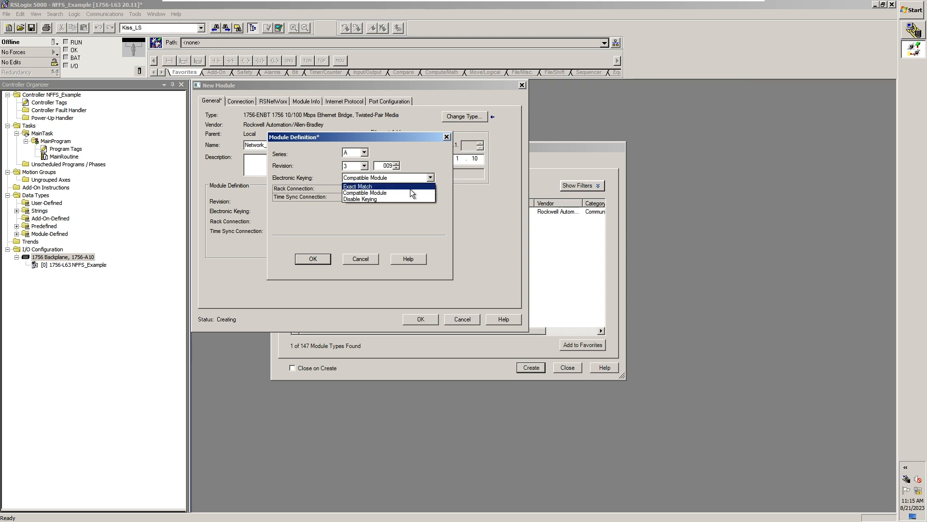
click(381, 193)
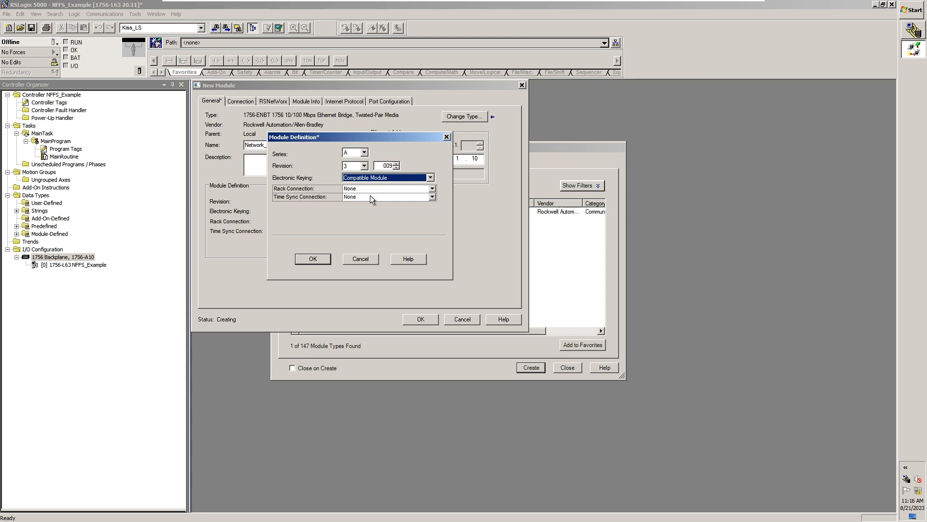
click(322, 262)
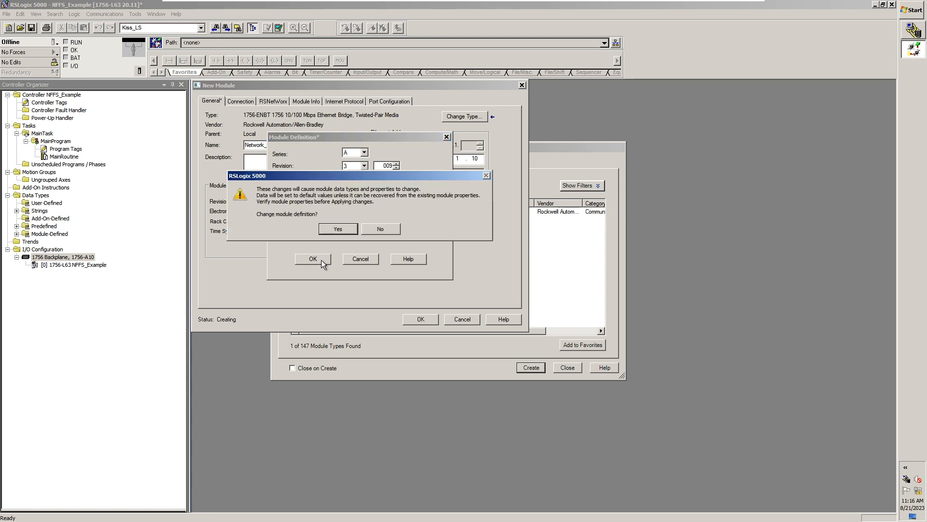
click(341, 230)
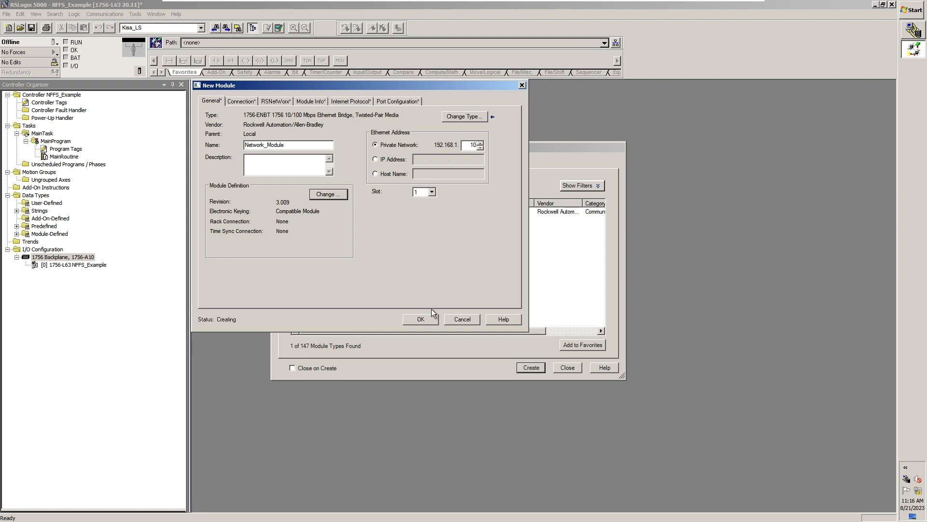
click(419, 321)
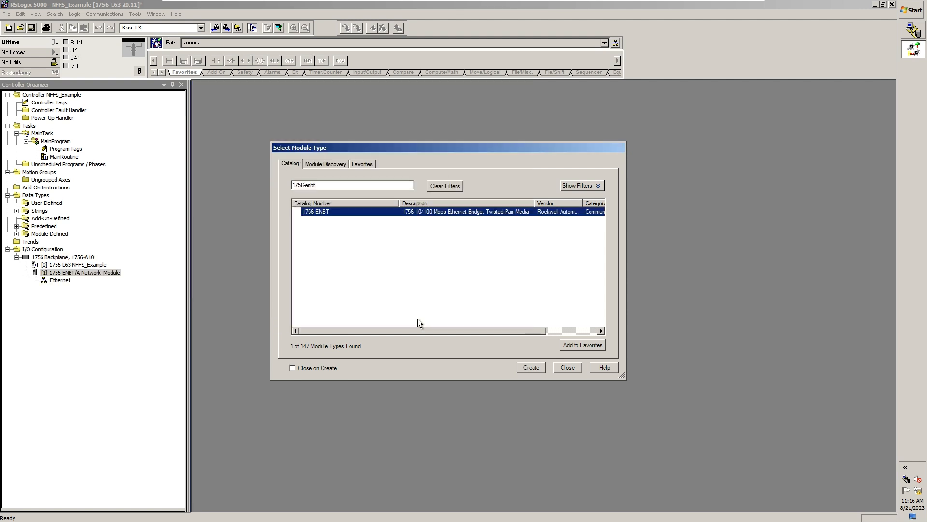
Step: Switch to RSLinx Classic and check the device properties of the slot 02 1756-IB16/A input module
click(912, 30)
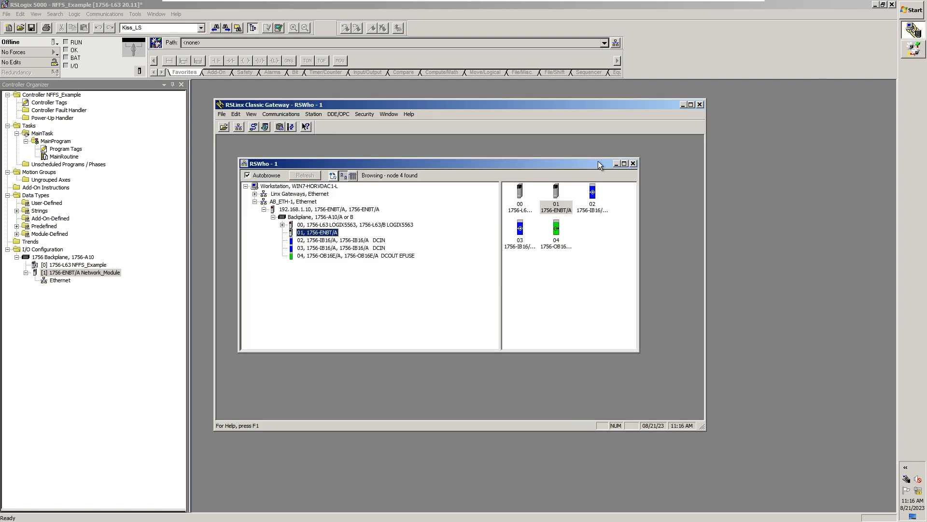
click(322, 242)
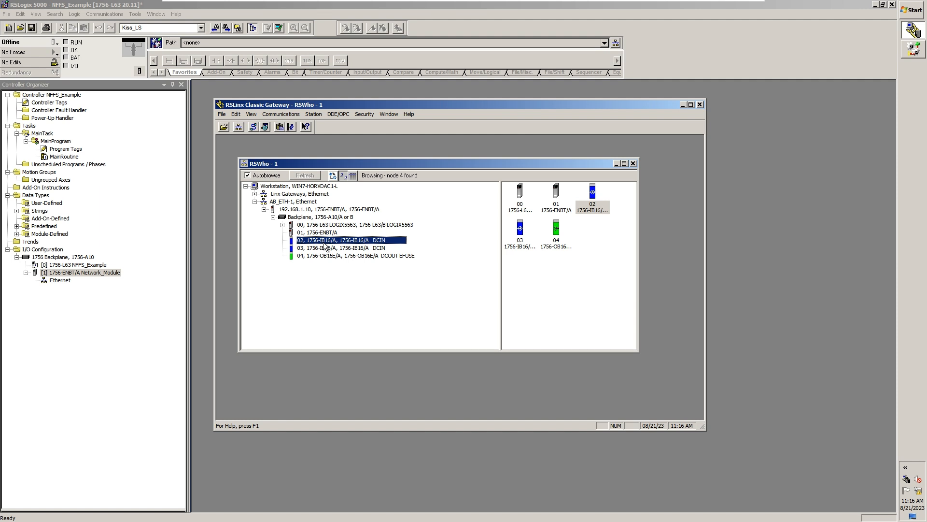
right_click(324, 245)
click(359, 289)
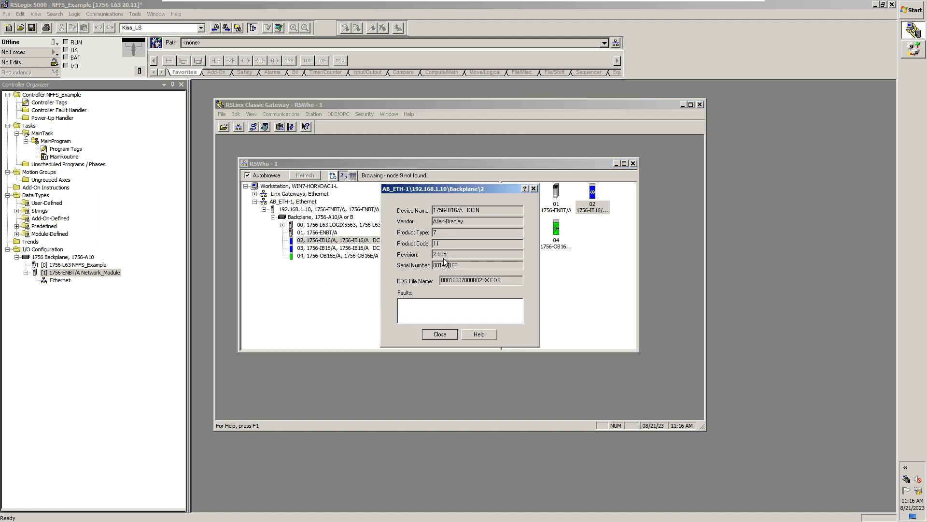
click(441, 333)
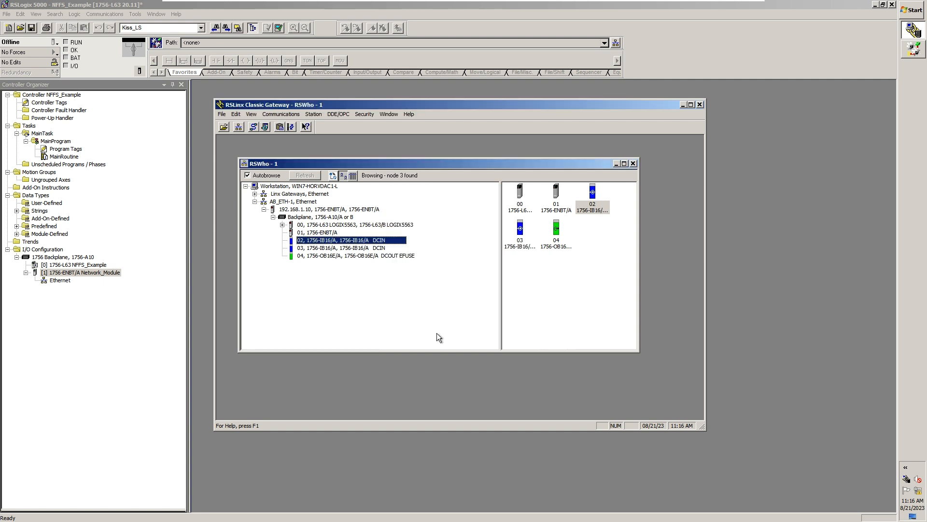
click(699, 66)
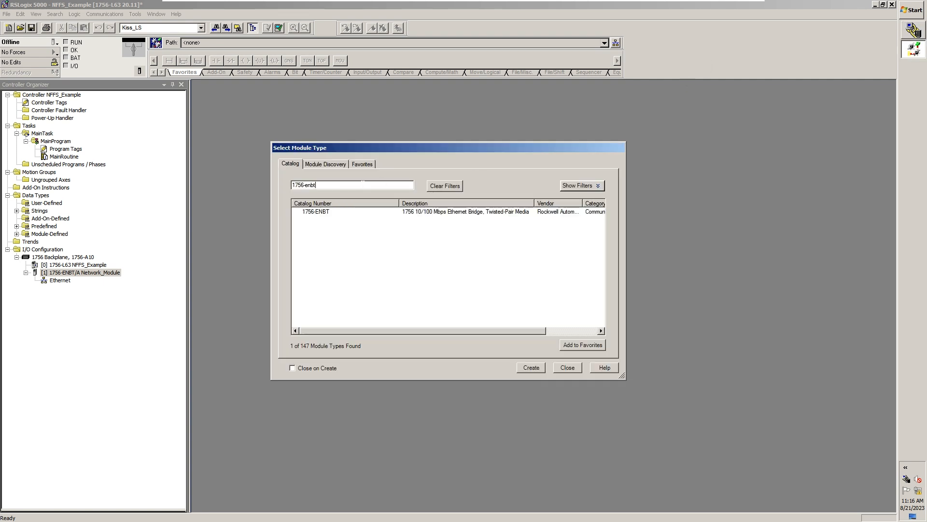
Step: Filter the module catalog for 1756-ib16 and start creating a 1756-IB16 DC input module
key(BackSpace)
key(BackSpace)
key(BackSpace)
key(BackSpace)
text(ib16)
click(314, 212)
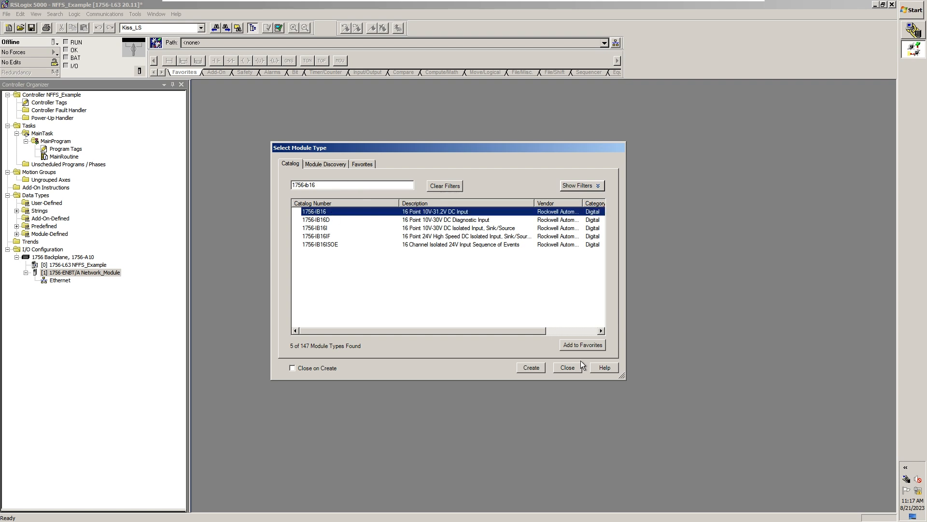
click(531, 368)
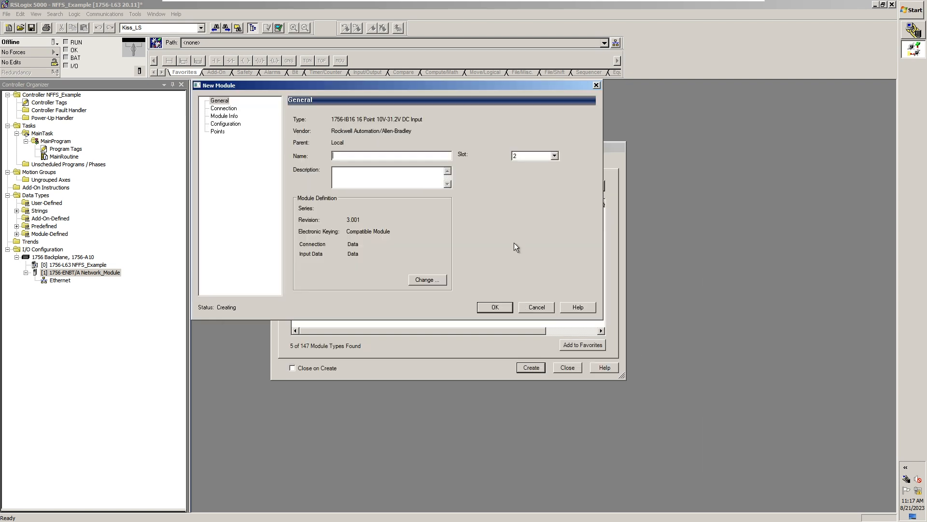
Step: Set the new slot 2 input module's revision to 2.005 and accept the module definition change
click(442, 279)
click(405, 169)
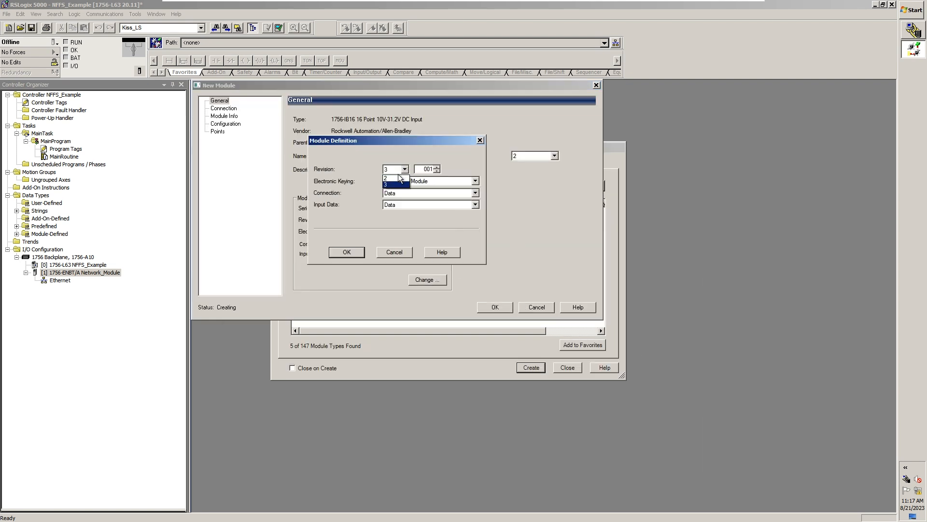
click(394, 182)
click(436, 167)
click(437, 167)
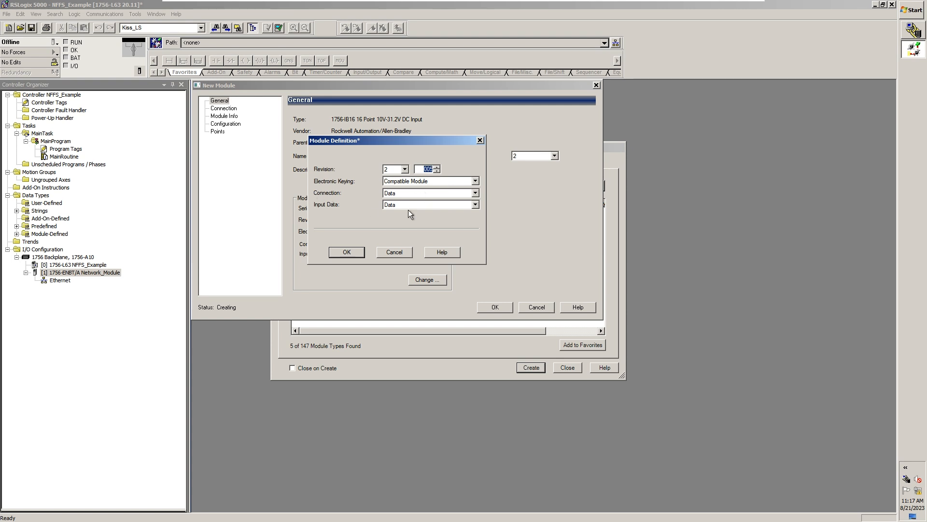
click(352, 255)
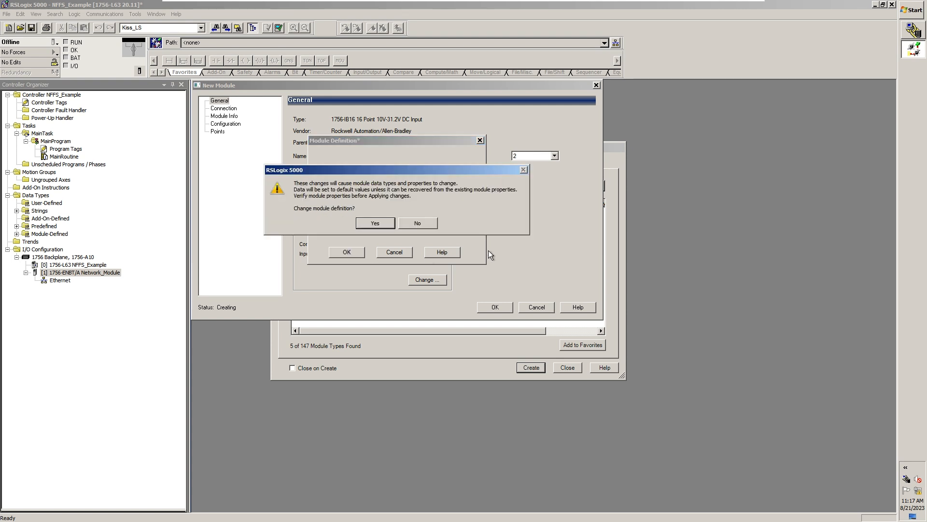
click(375, 223)
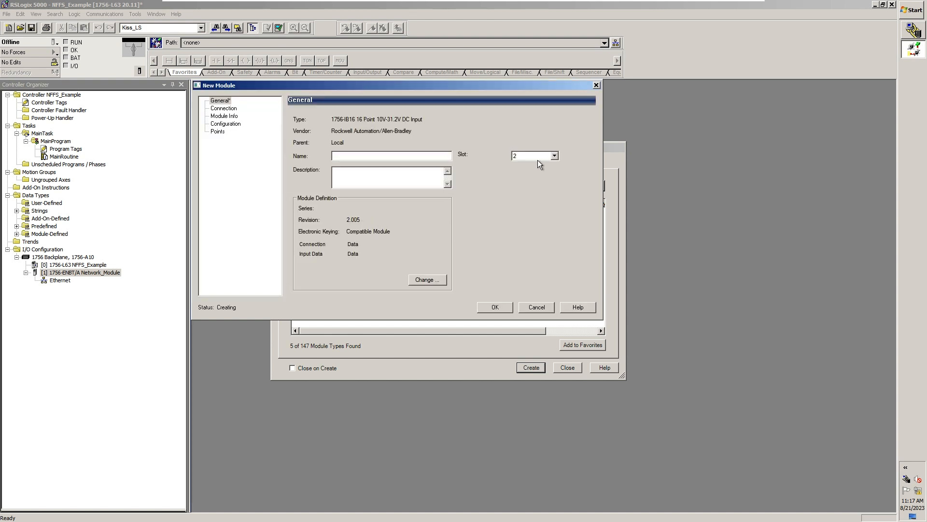
Step: Name the 1756-IB16 module DC_Input_Module_S2 and create it in slot 2
click(381, 156)
text(DC_Input_Module_S2)
click(494, 307)
Step: Switch to RSLinx Classic and check the device properties of the slot 03 1756-IB16/A input module
click(914, 32)
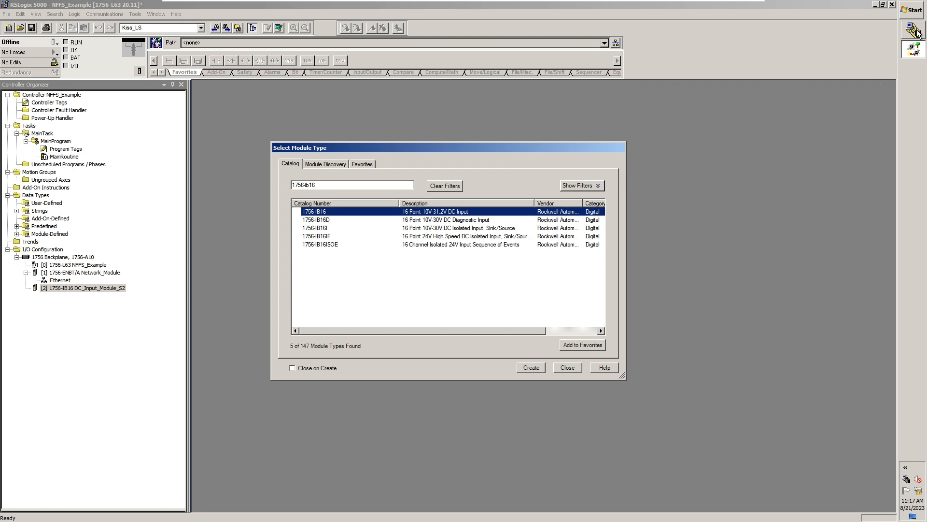
click(323, 247)
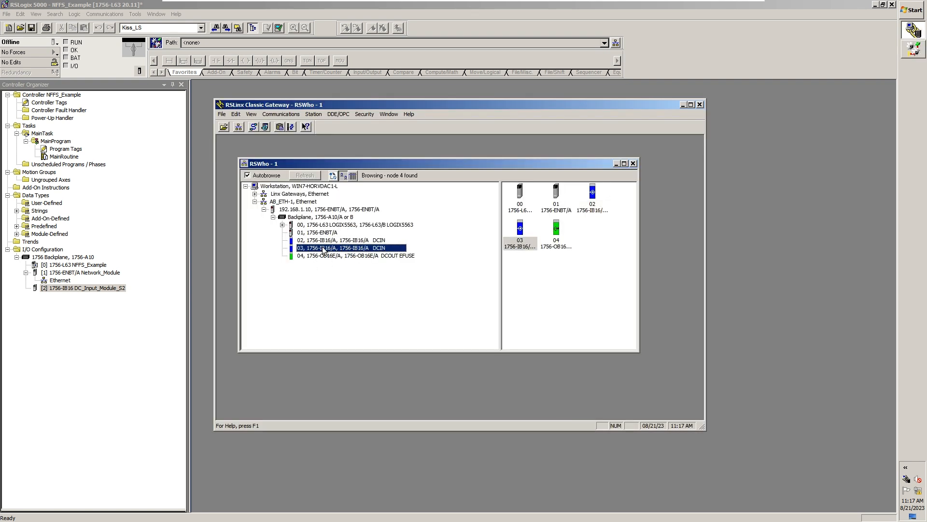
right_click(323, 248)
click(354, 292)
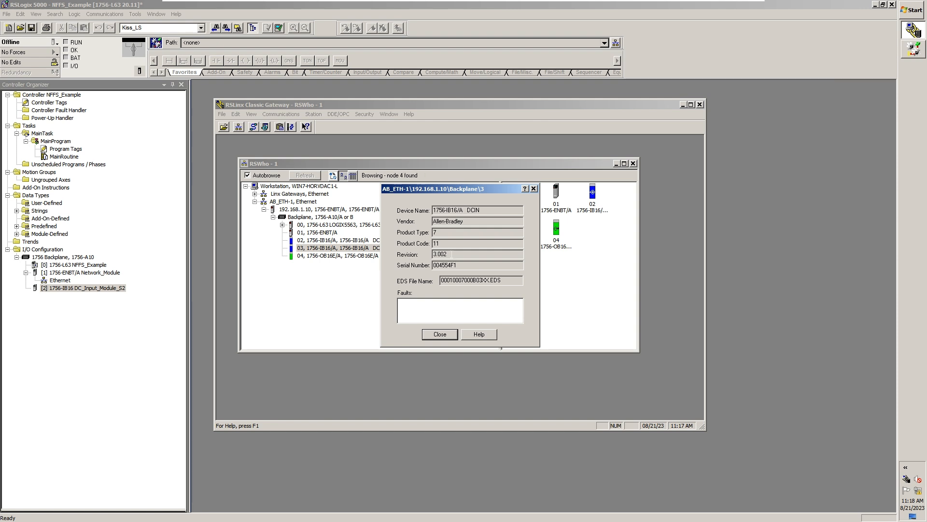
click(440, 334)
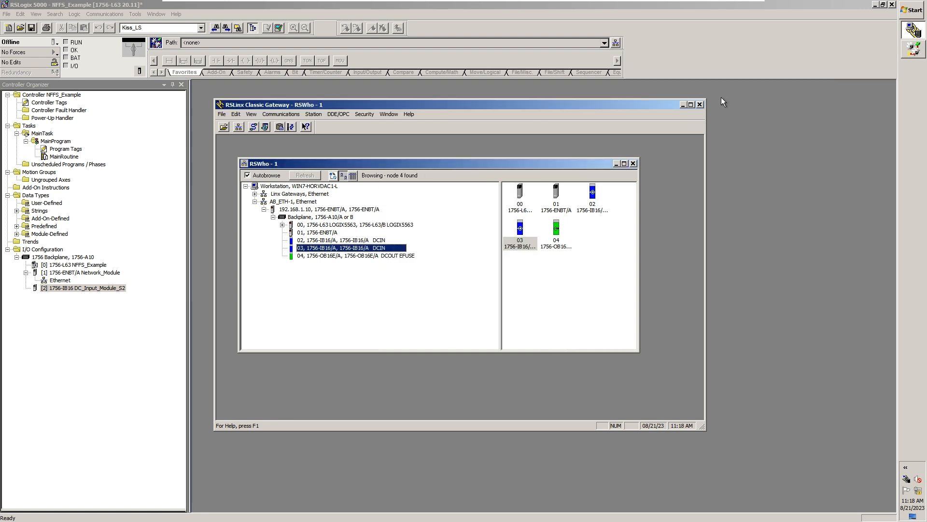
key(alt+Tab)
Step: Start creating another 1756-IB16 module for slot 3 and name it DC_Input_Module_S3
click(323, 214)
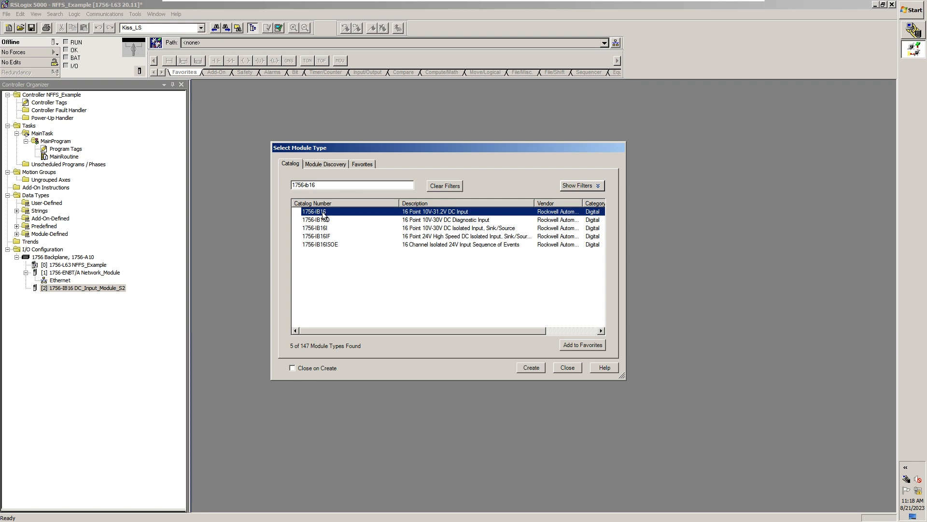
click(532, 367)
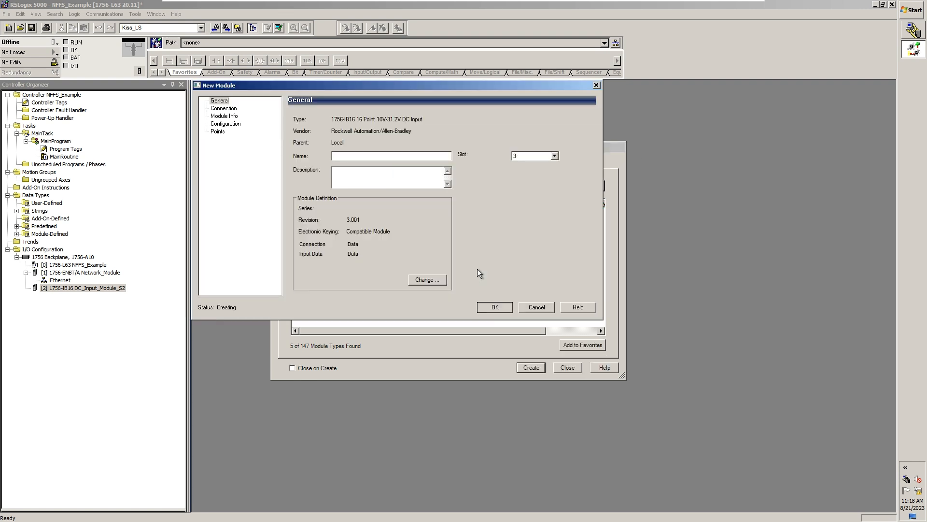
text(DC_Input_Module_S3)
Step: Set DC_Input_Module_S3's revision to 3.002 in its module definition
click(427, 279)
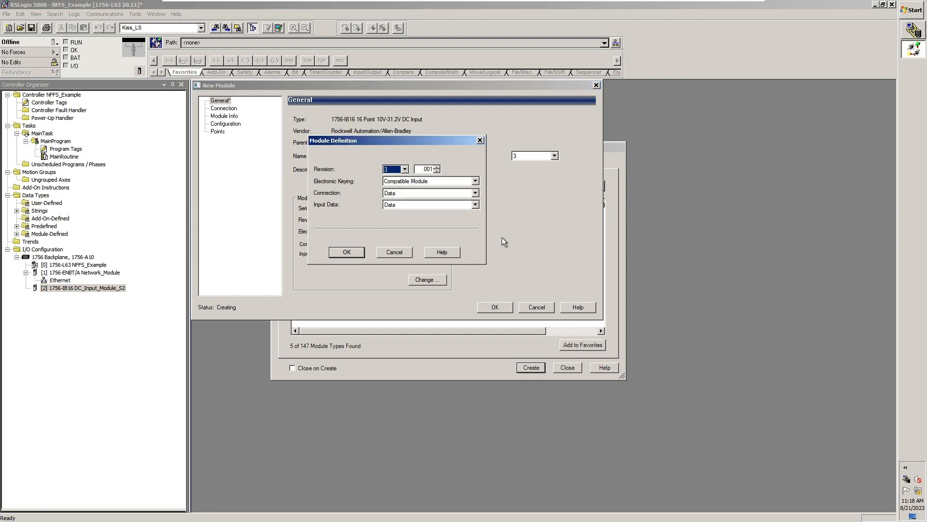
click(437, 167)
click(438, 167)
click(353, 254)
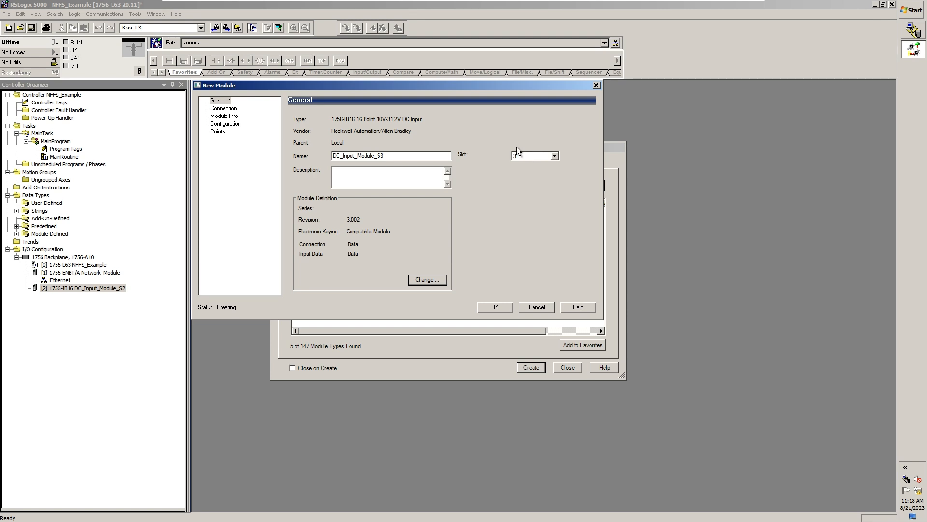
Step: Create DC_Input_Module_S3 in slot 3, and check the slot 04 1756-OB16E/A output module's device properties in RSLinx Classic
click(500, 308)
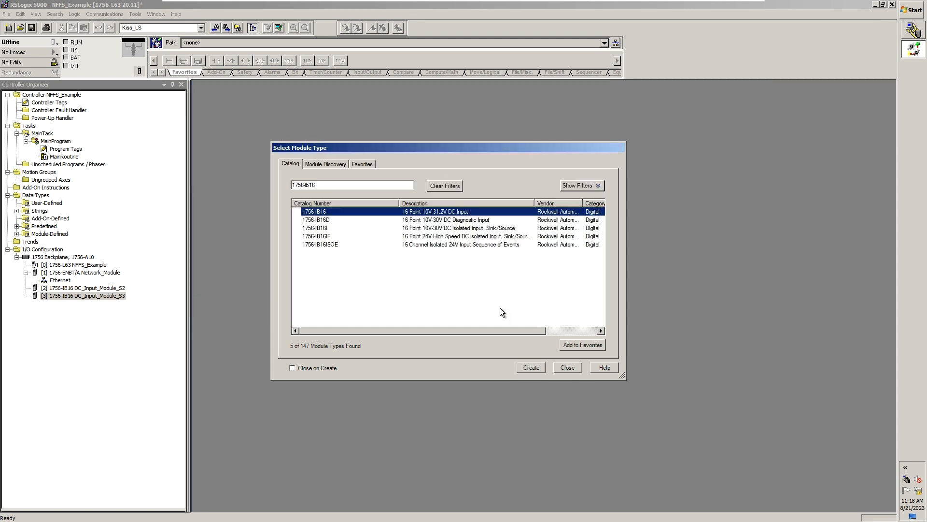
click(912, 35)
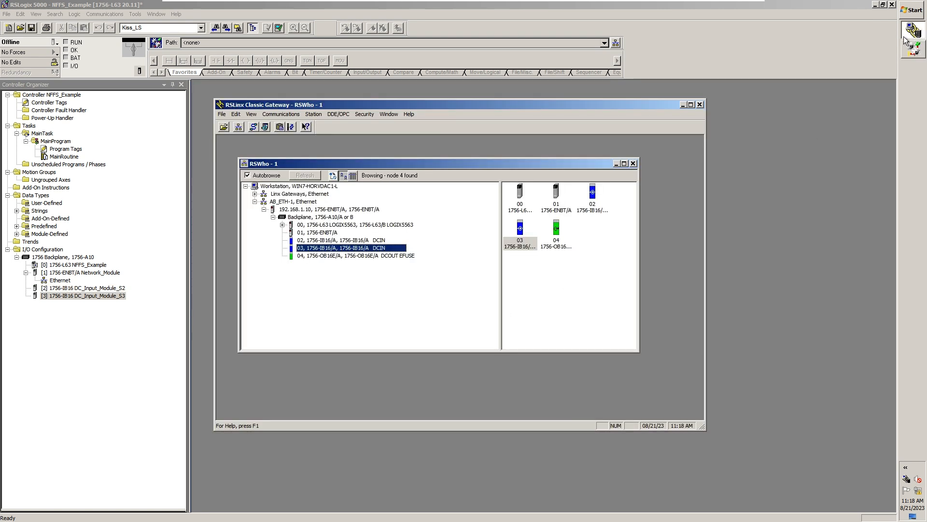
right_click(320, 256)
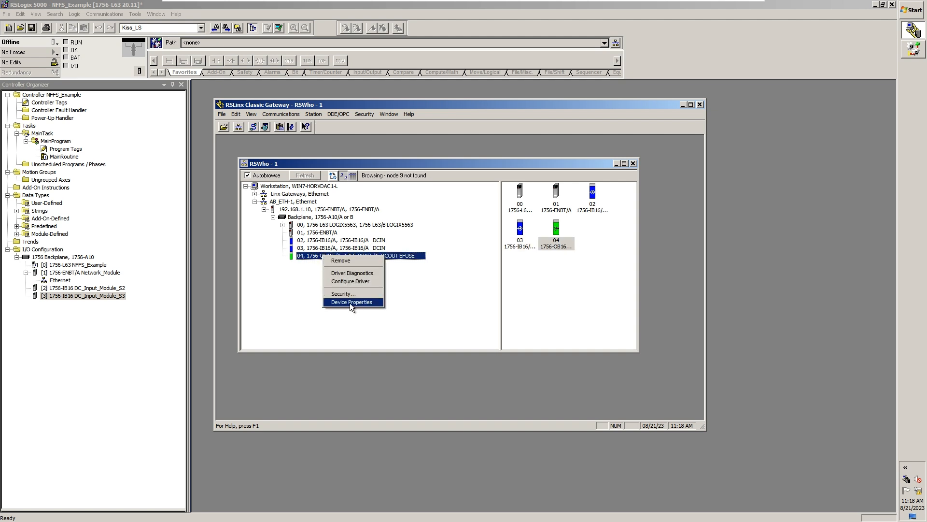
click(351, 302)
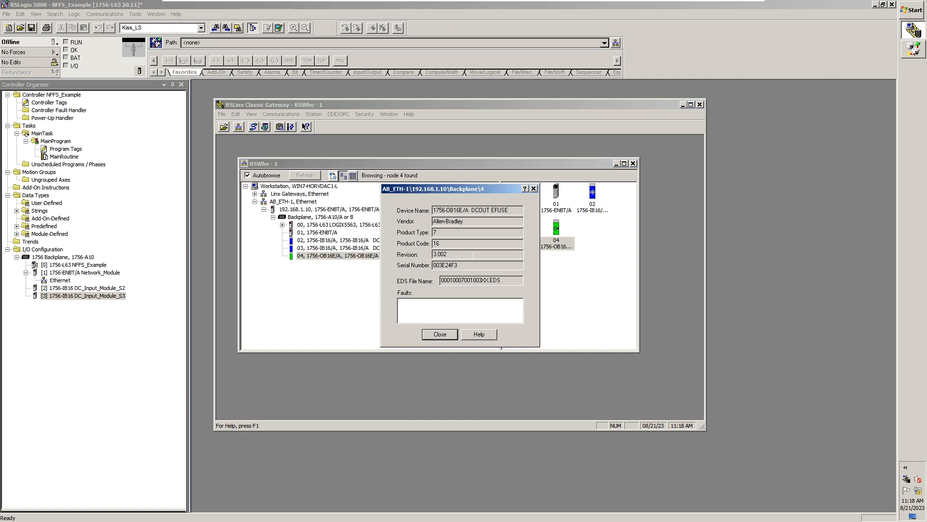
click(440, 334)
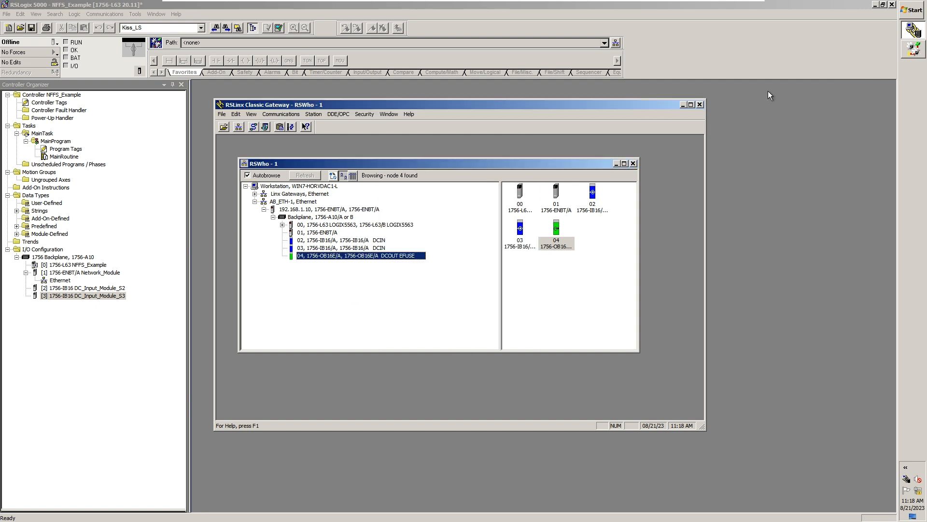
Step: Switch back to RSLogix 5000, filter the module catalog for 1756-OB16E and start creating that output module
click(760, 52)
key(BackSpace)
key(BackSpace)
key(BackSpace)
key(BackSpace)
text(OB16e)
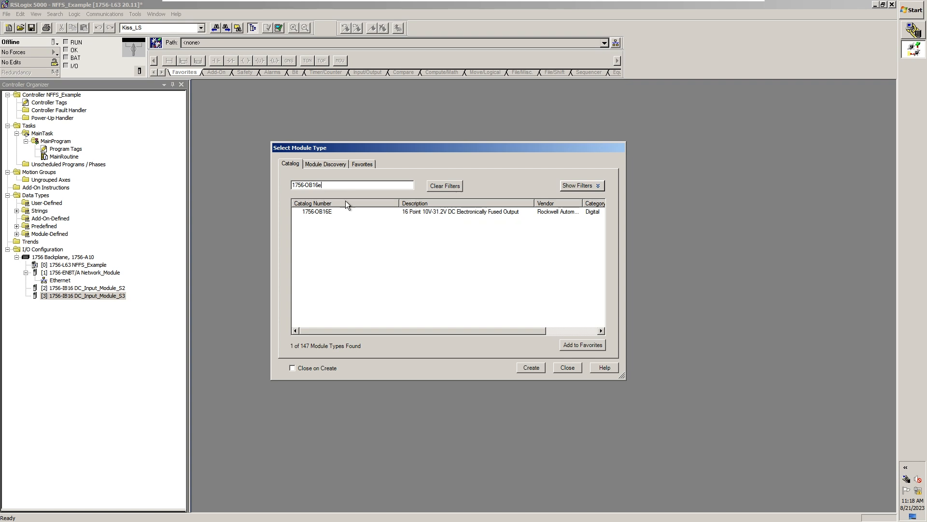
click(314, 212)
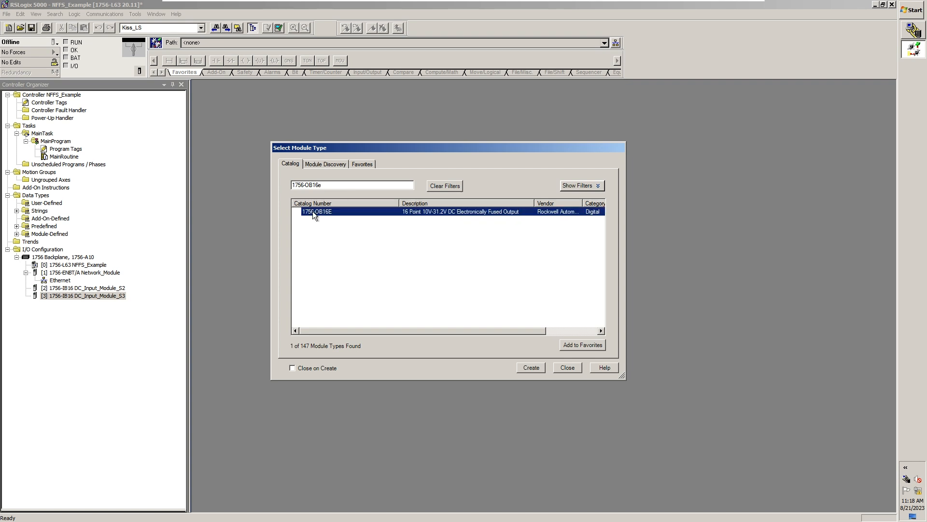
click(530, 368)
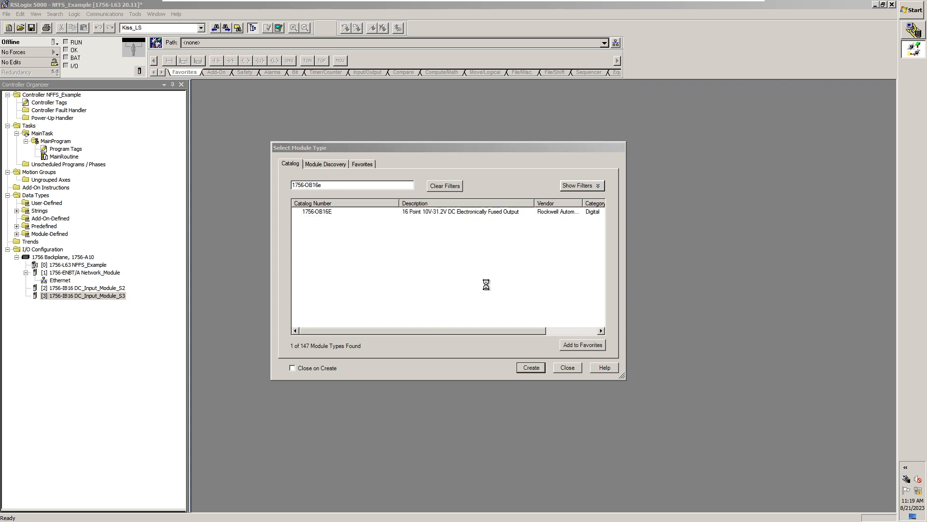
Step: Set the new 1756-OB16E module's revision to 3.002 in its module definition
click(425, 309)
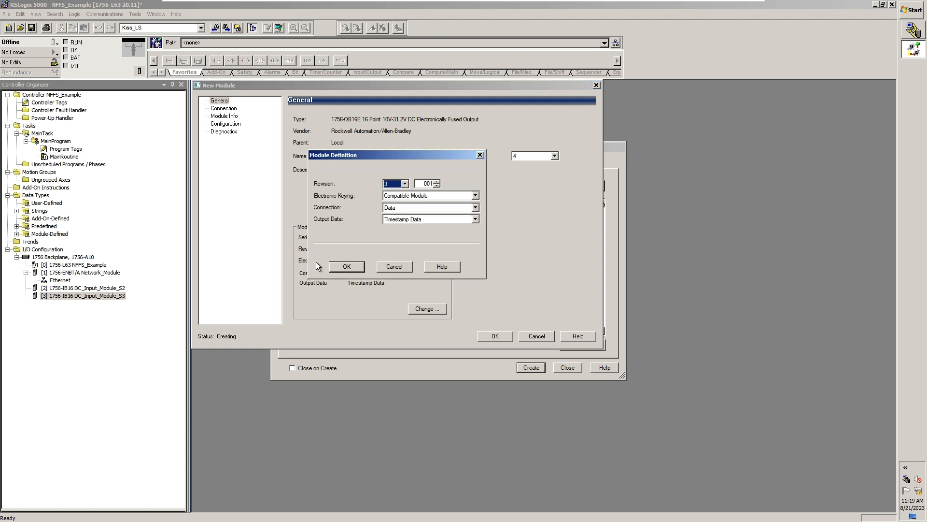
click(437, 182)
click(347, 267)
Step: Name the 1756-OB16E module DC_Output_Module_S4, create it in slot 4 and close the module type selection
click(368, 157)
text(DC_Ou)
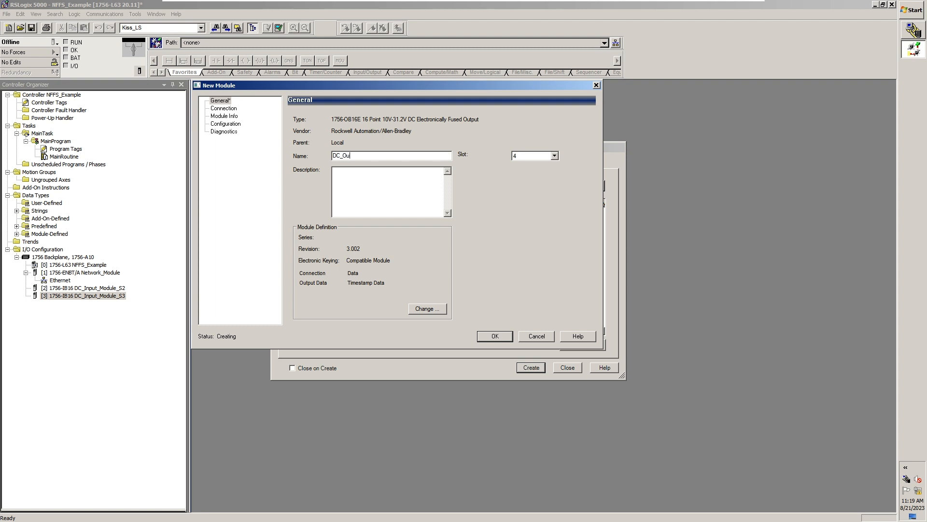
text(tput_Module_S4)
click(495, 336)
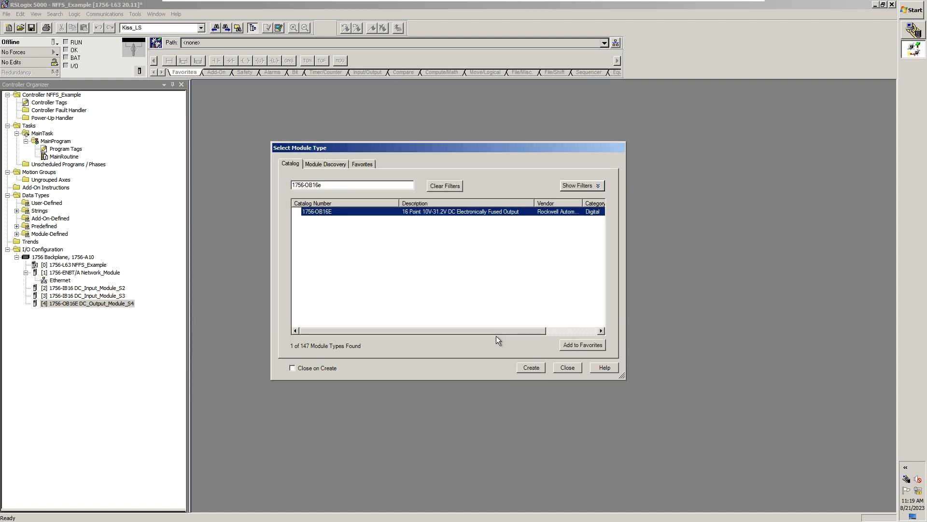
click(569, 369)
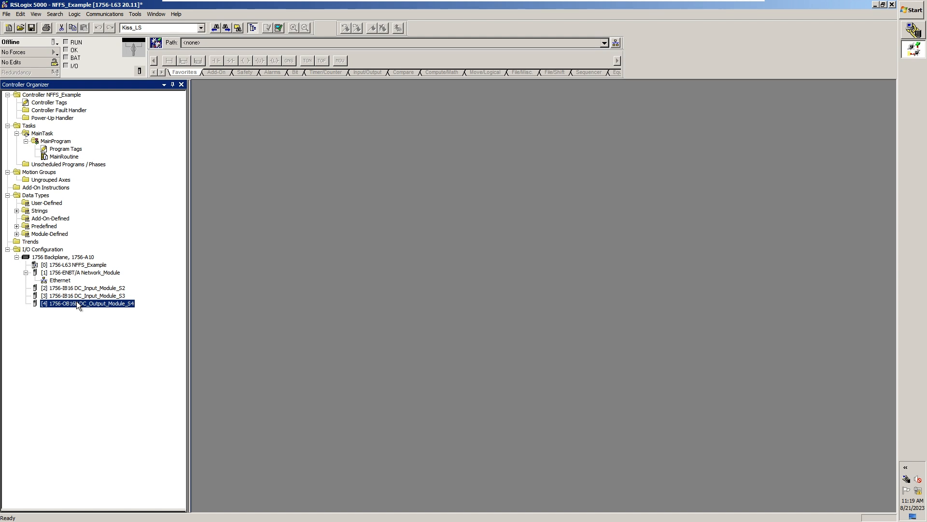
Step: Download the NFFS_Example project to the slot 00 1756-L63 controller, reached through AB_ETH-1, 192.168.1.10 and the 1756-A10 backplane
click(616, 43)
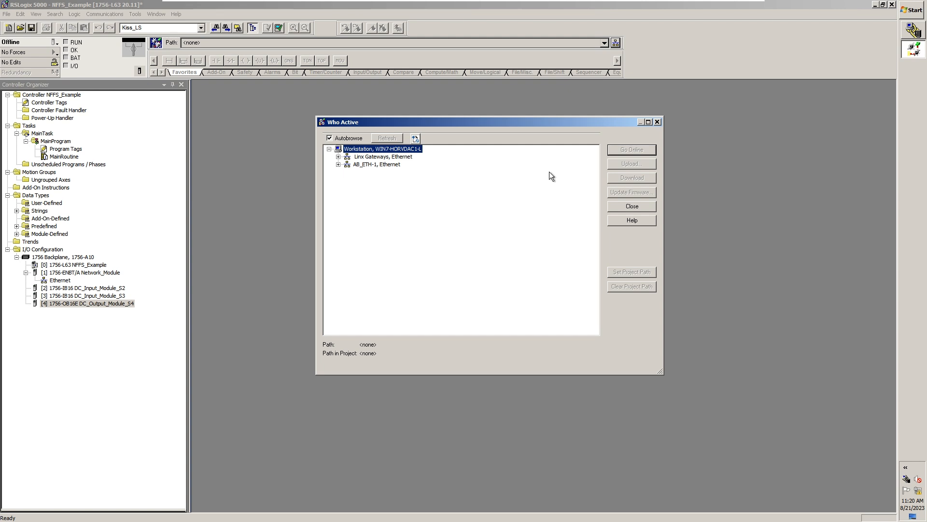
click(380, 165)
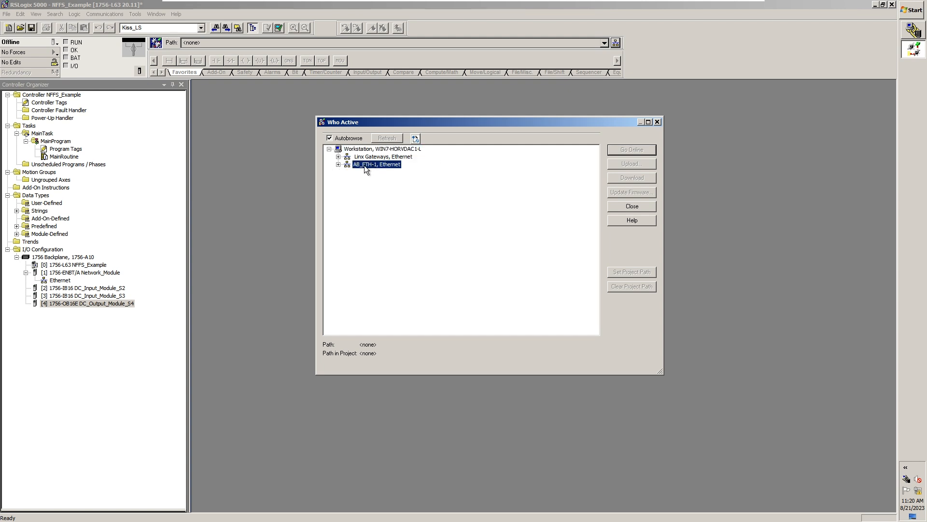
click(338, 165)
click(376, 173)
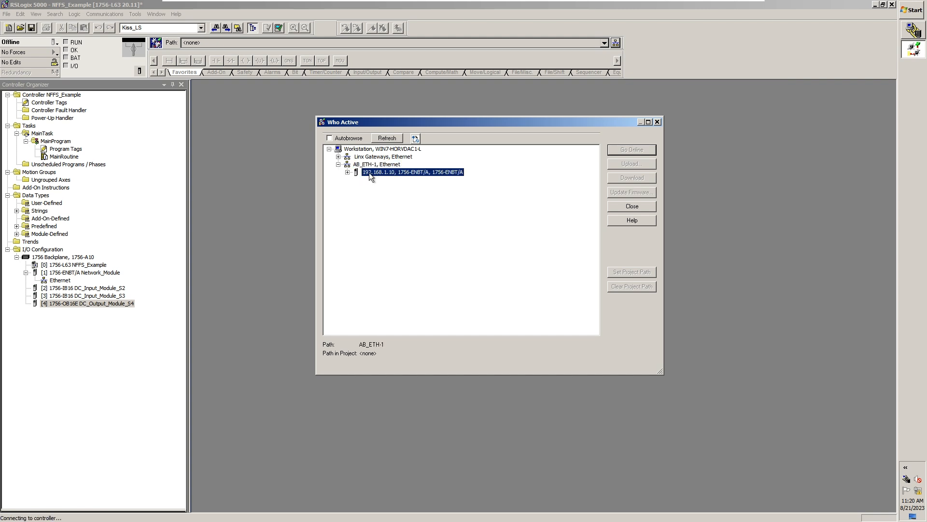
click(348, 172)
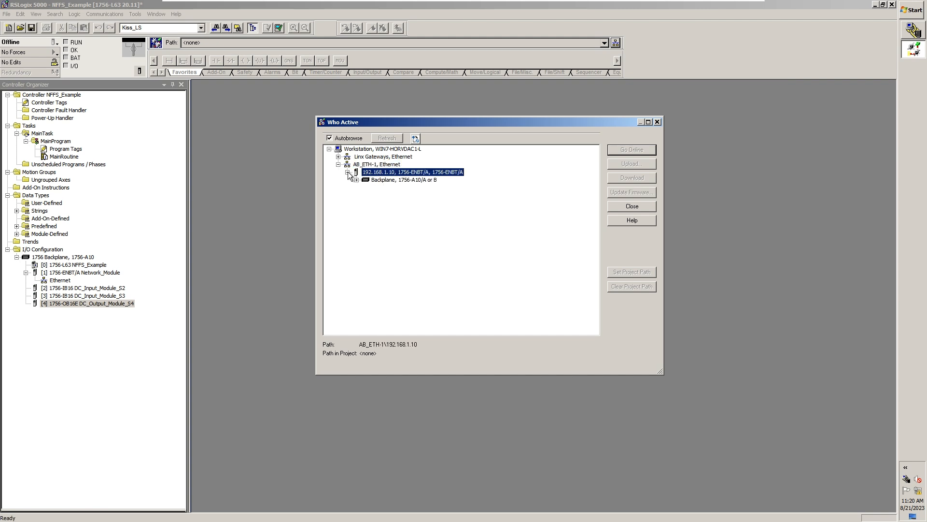
click(393, 181)
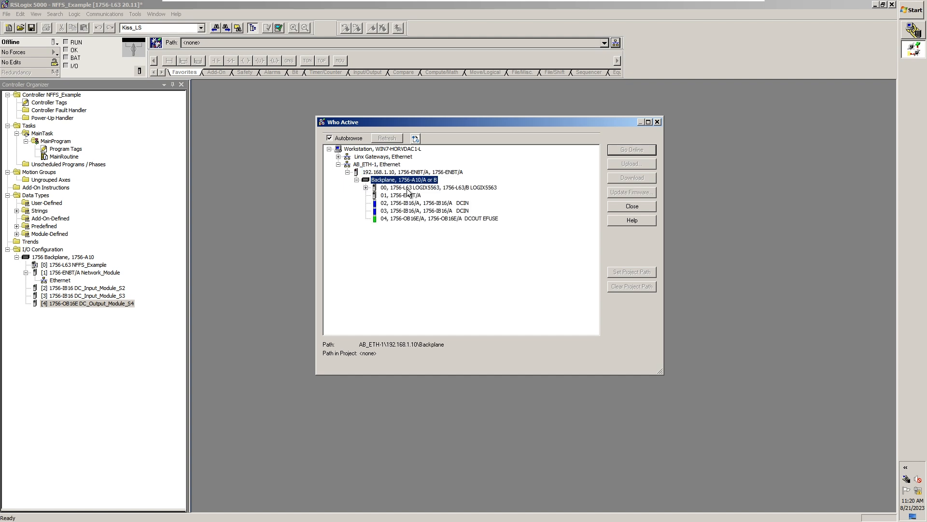
click(407, 189)
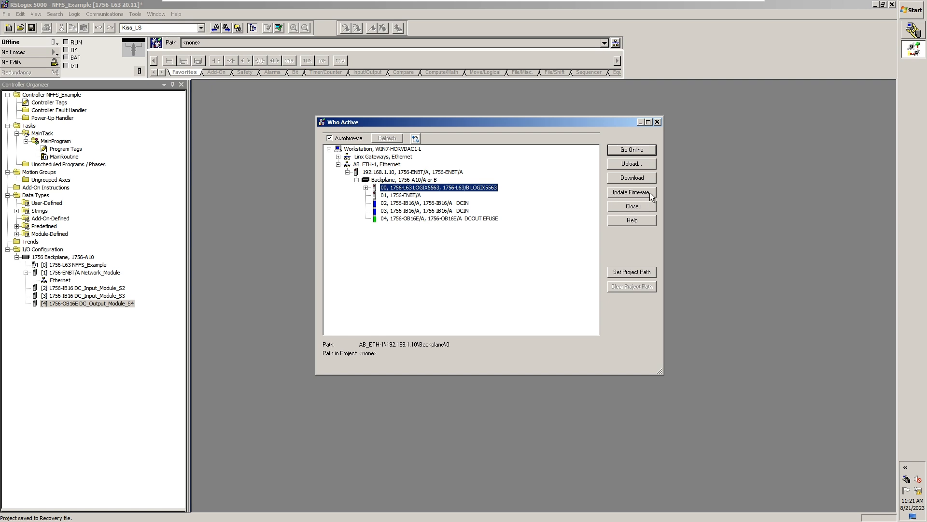
click(624, 178)
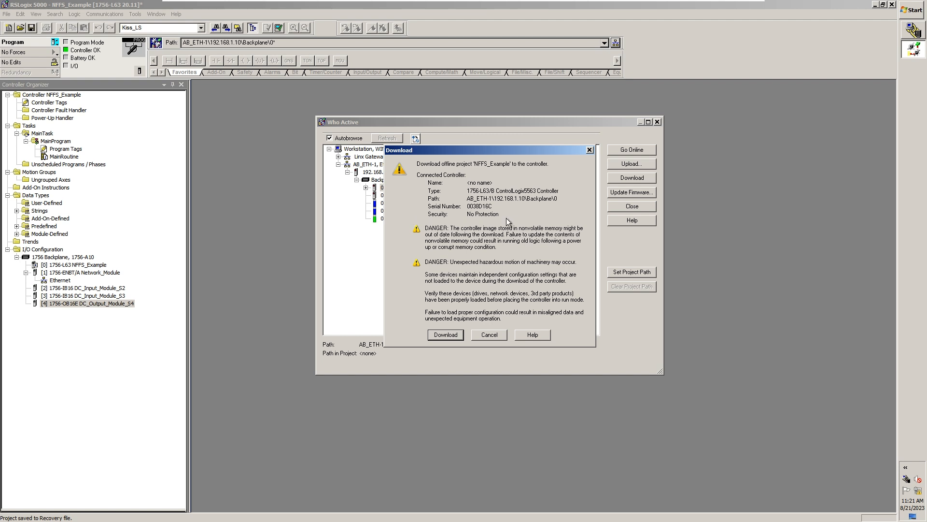
click(450, 334)
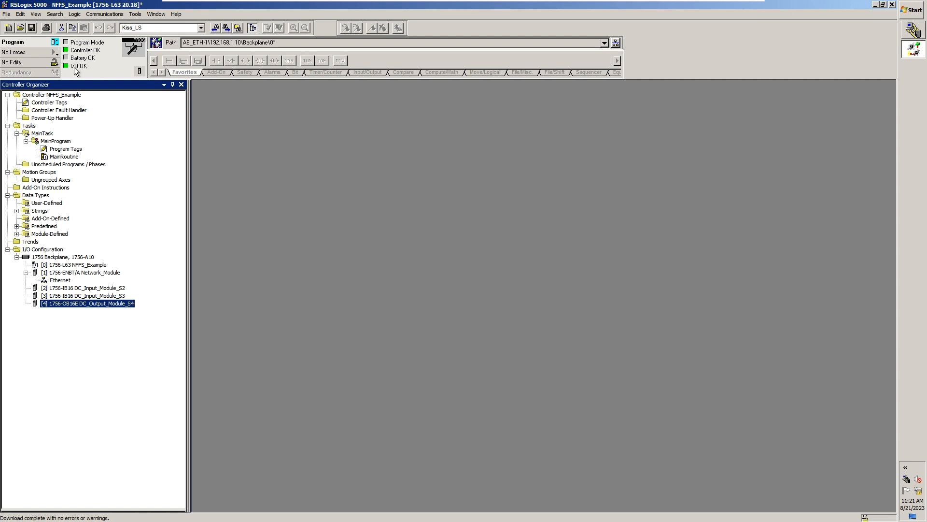
Step: Change the controller mode to Remote Run
click(55, 43)
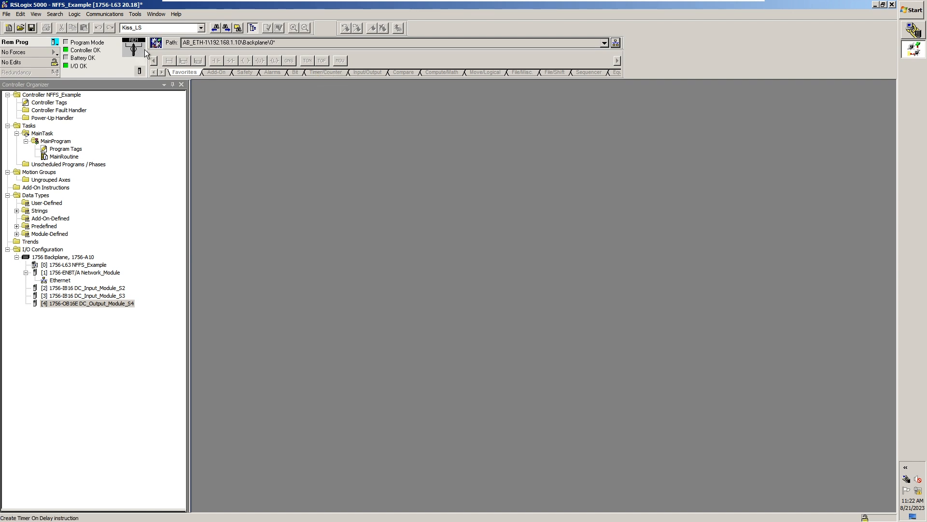
click(55, 42)
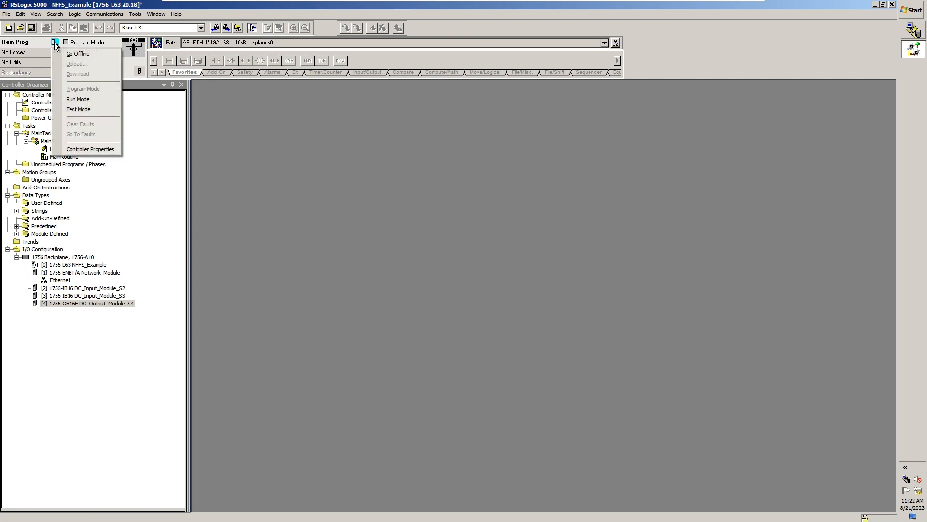
click(78, 99)
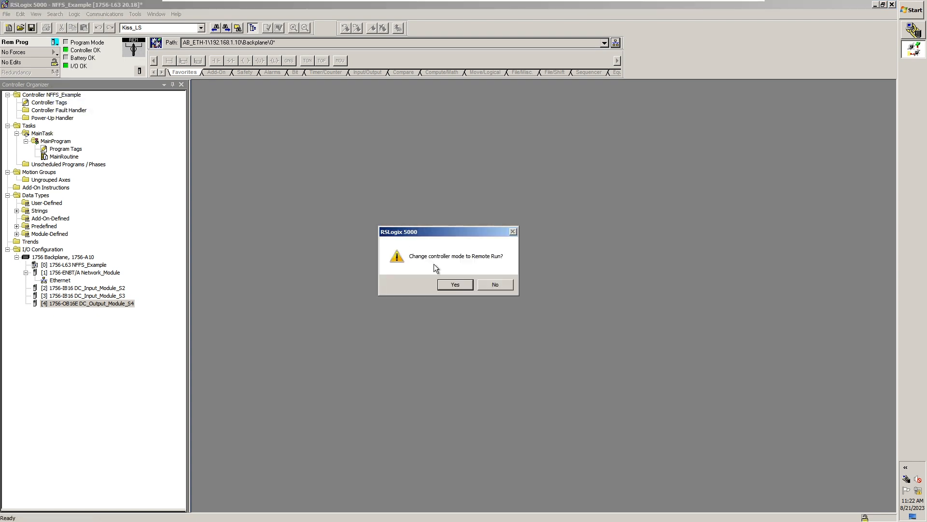
click(454, 284)
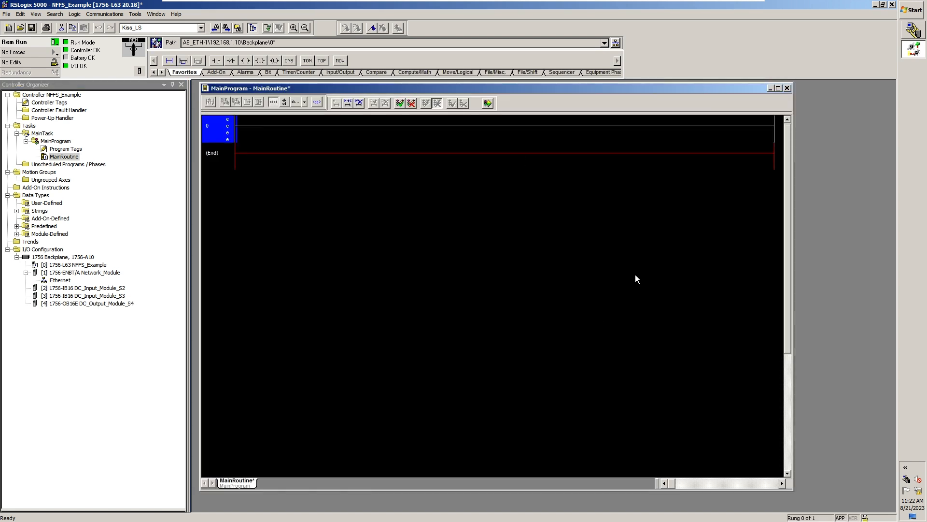
Step: Examine the data bits of the slot 2 input module, Local:2:I.Data, in the controller tags and close the tag window
click(53, 103)
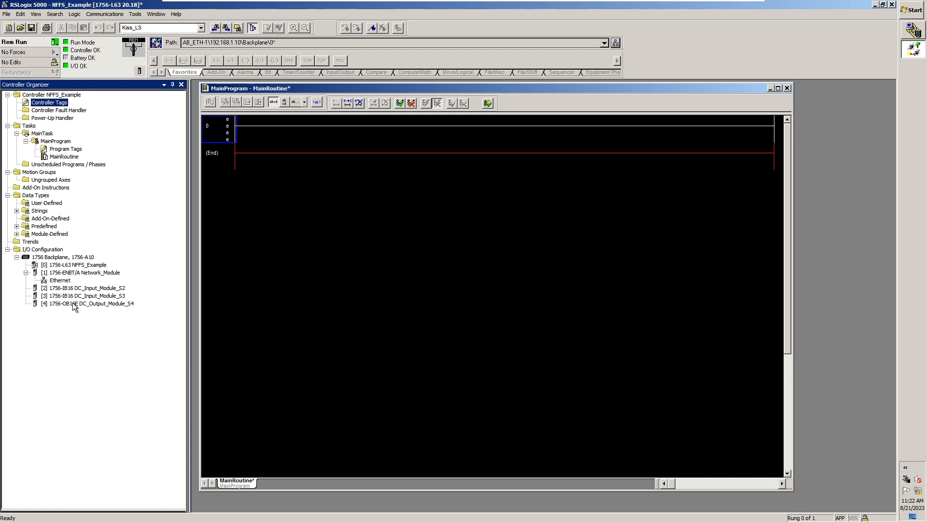
double_click(49, 103)
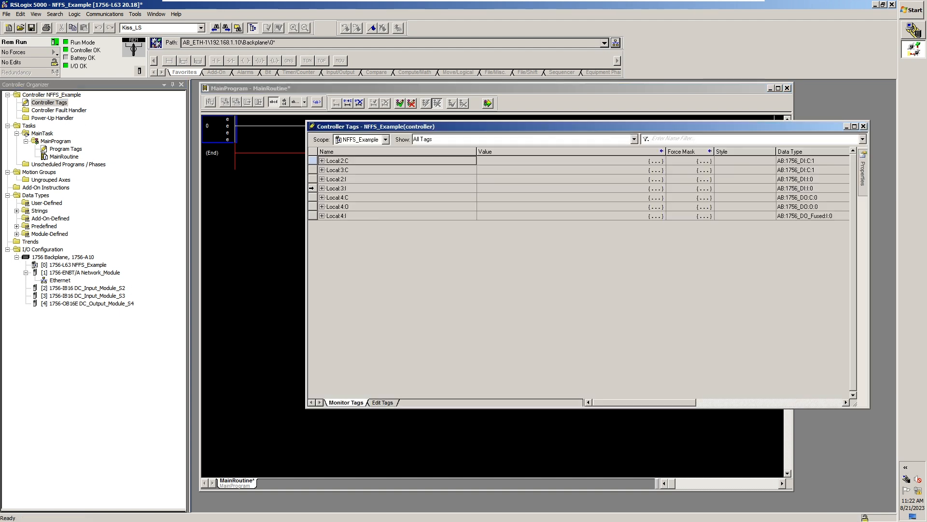
click(322, 179)
click(328, 189)
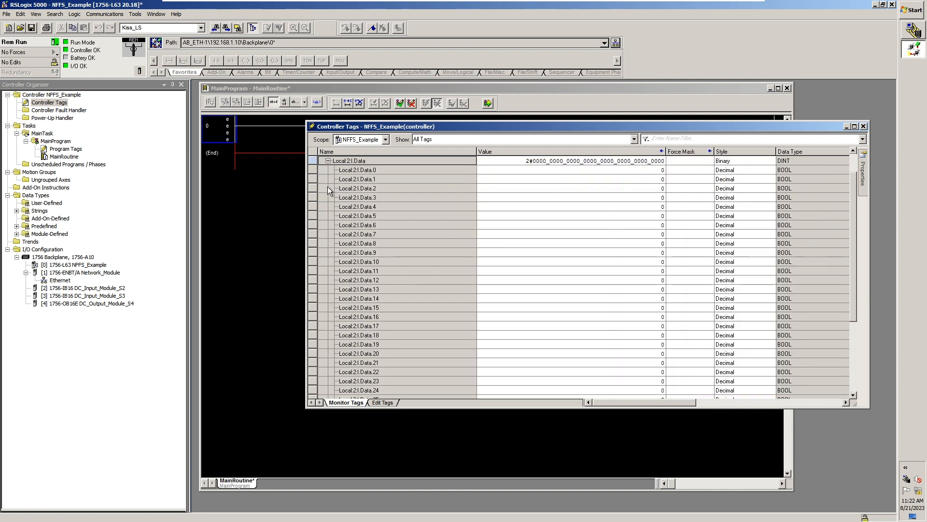
drag(314, 169, 344, 362)
scroll(484, 304, up, 1)
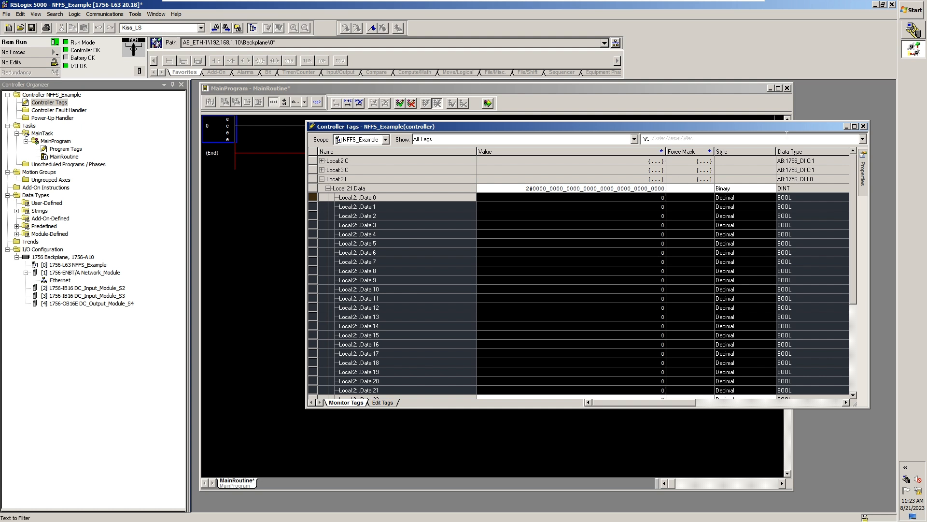
click(864, 127)
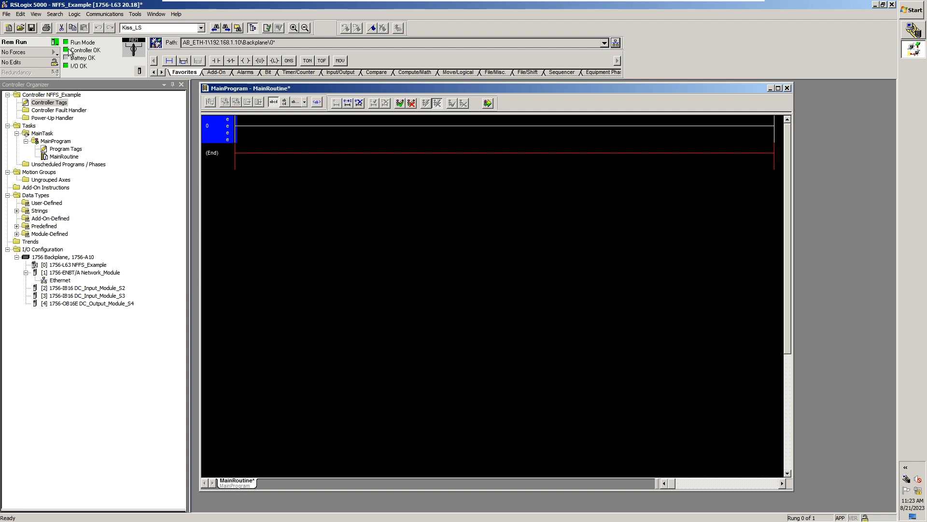
double_click(49, 102)
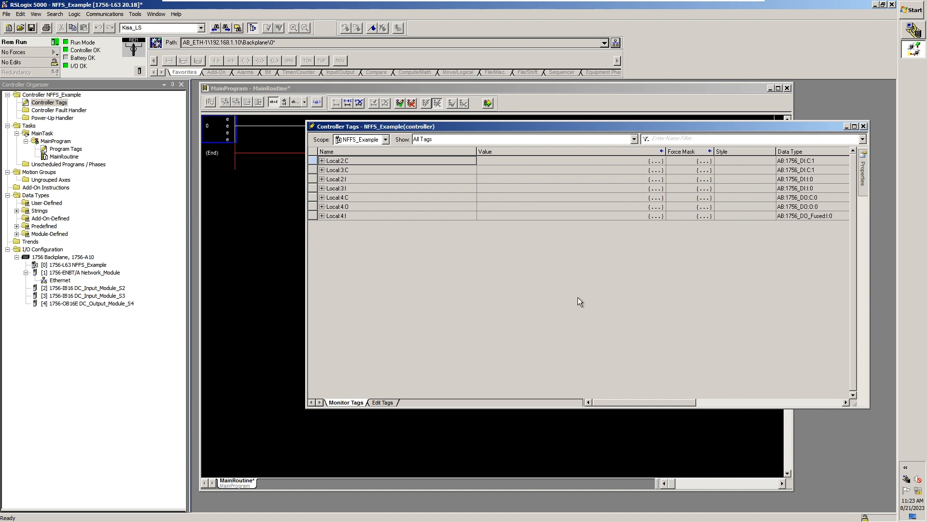
click(864, 126)
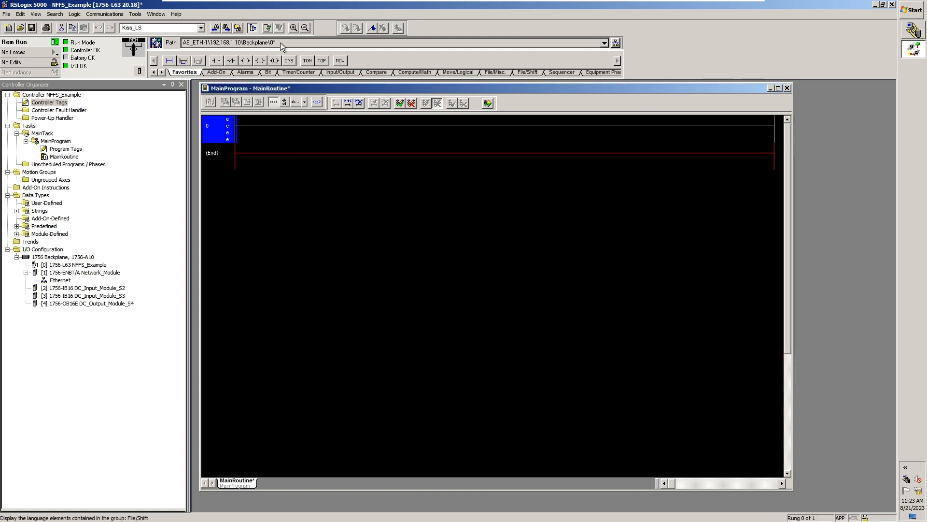